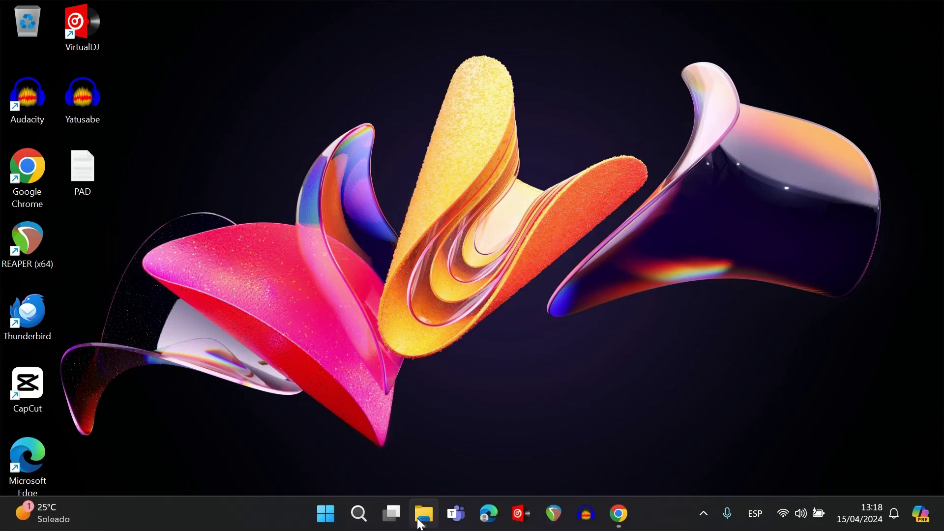
# - Open the Recordings folder in the internal storage of the connected Redmi Note 13
pyautogui.click(422, 521)
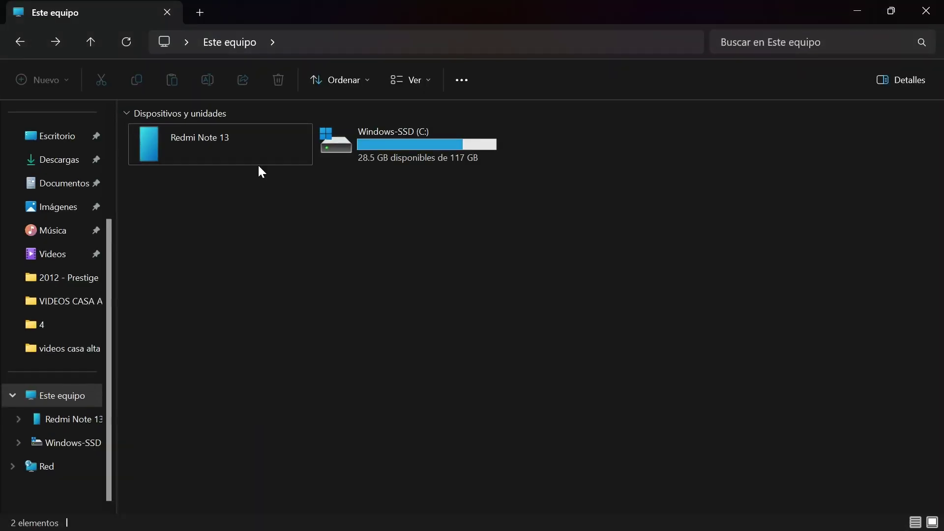
pyautogui.doubleClick(253, 144)
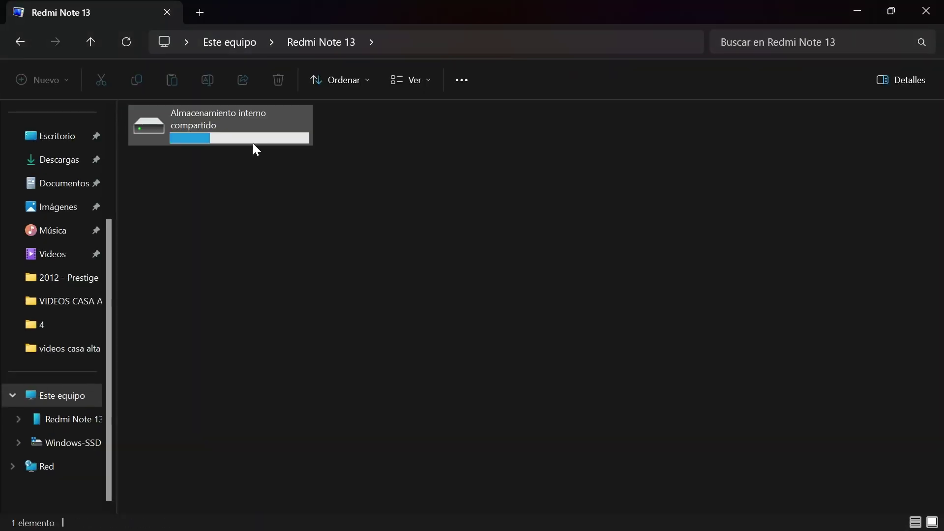
pyautogui.doubleClick(233, 137)
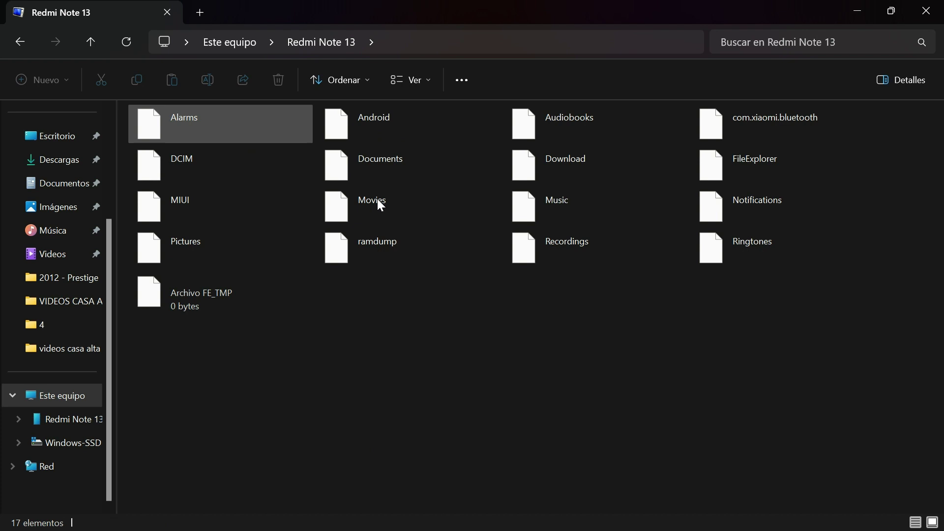
pyautogui.doubleClick(596, 251)
# - Copy all three M4A recordings from the phone's Recordings folder to the desktop
pyautogui.moveTo(706, 162); pyautogui.dragTo(203, 121)
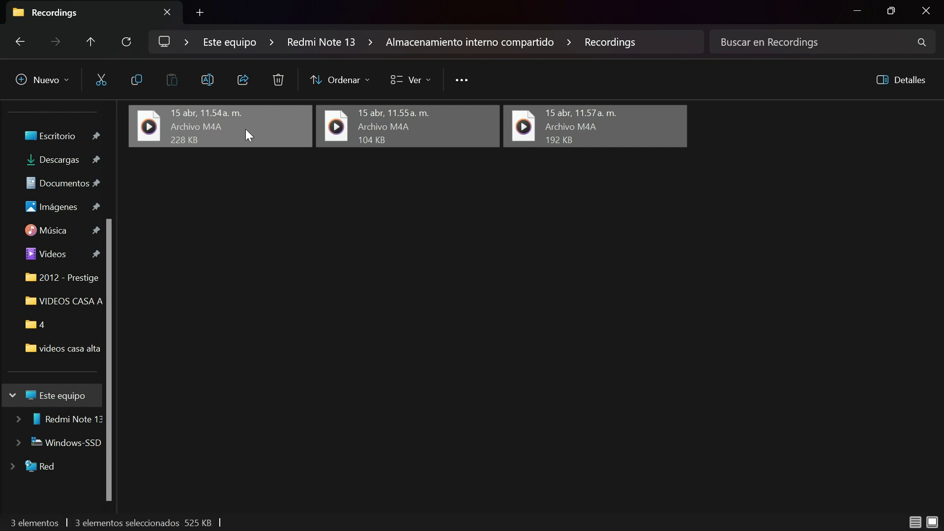
pyautogui.moveTo(246, 129)
pyautogui.rightClick(246, 129)
pyautogui.click(291, 280)
pyautogui.press('super+d')
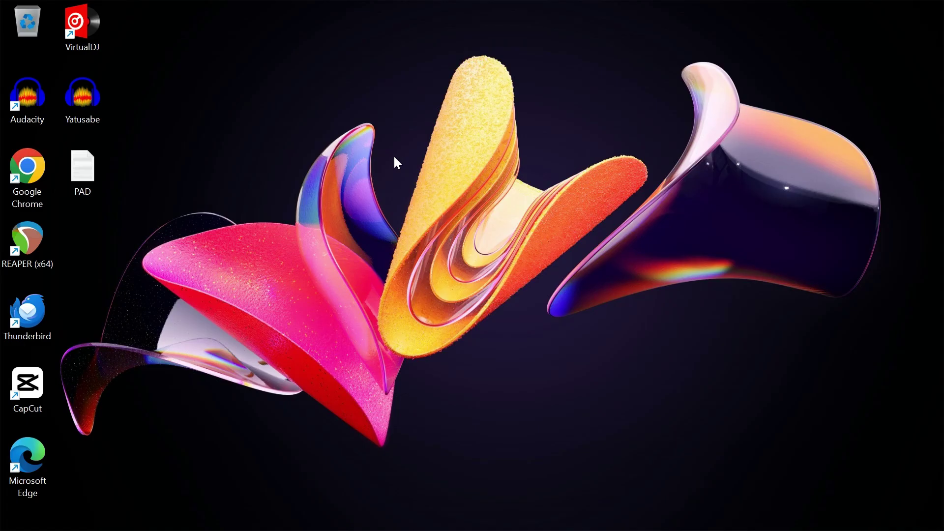
pyautogui.rightClick(393, 155)
pyautogui.click(412, 178)
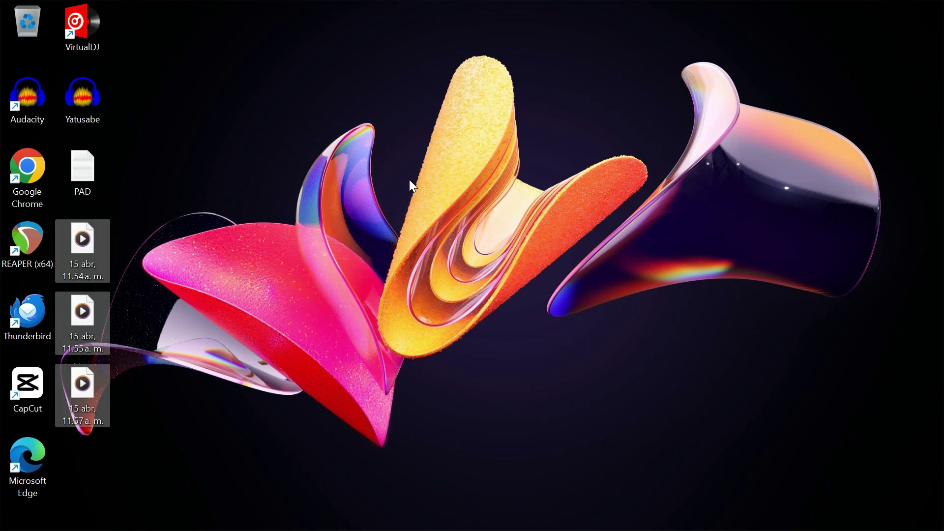
pyautogui.click(371, 226)
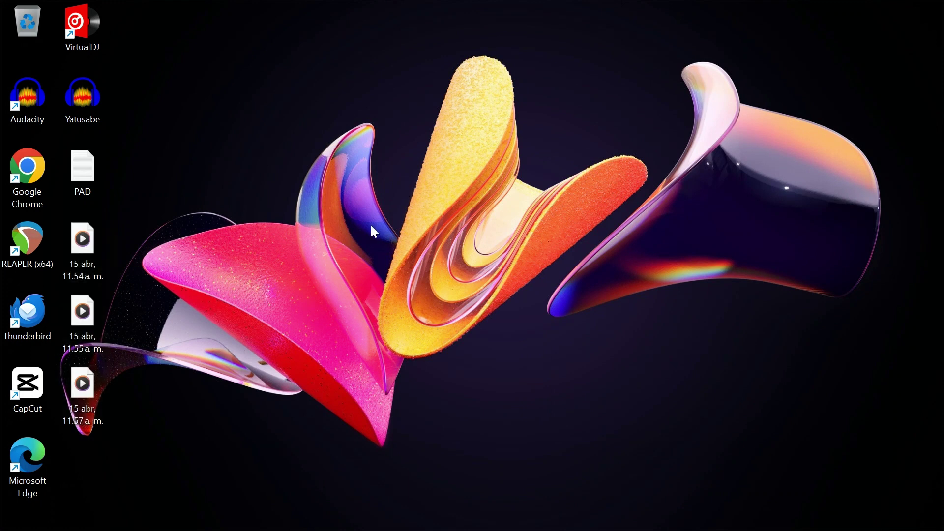
# - Switch to Audacity, dismiss the welcome window, import the desktop recording "15 abr, 11.55 a. m." and play it
pyautogui.doubleClick(18, 92)
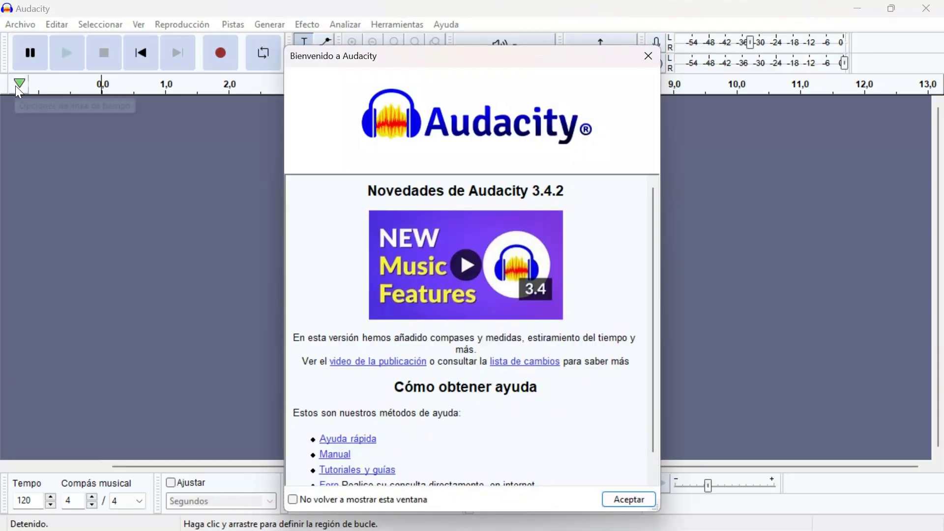
pyautogui.click(650, 57)
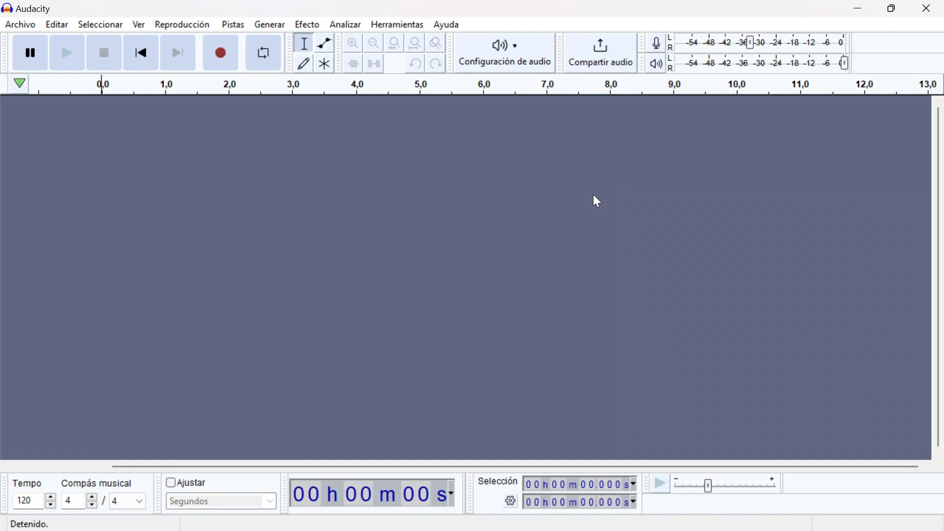
pyautogui.click(869, 11)
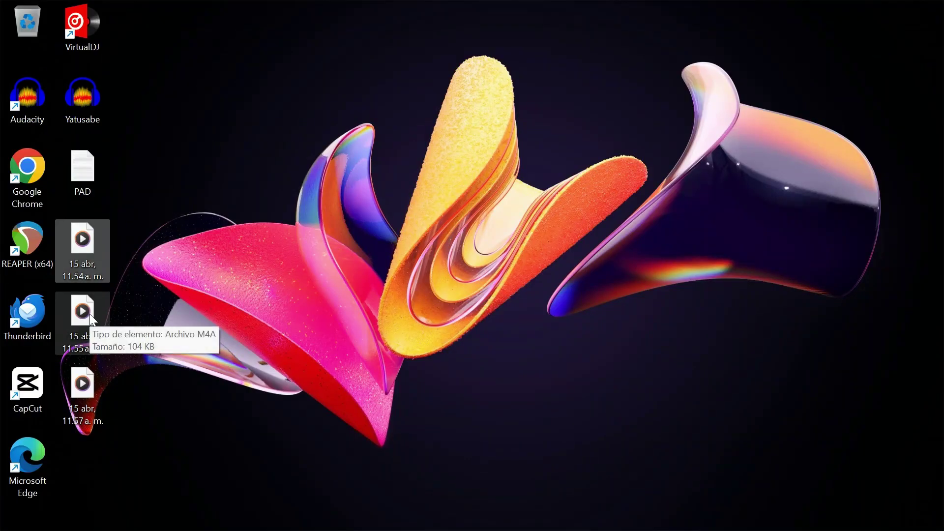
pyautogui.moveTo(78, 323); pyautogui.dragTo(463, 309)
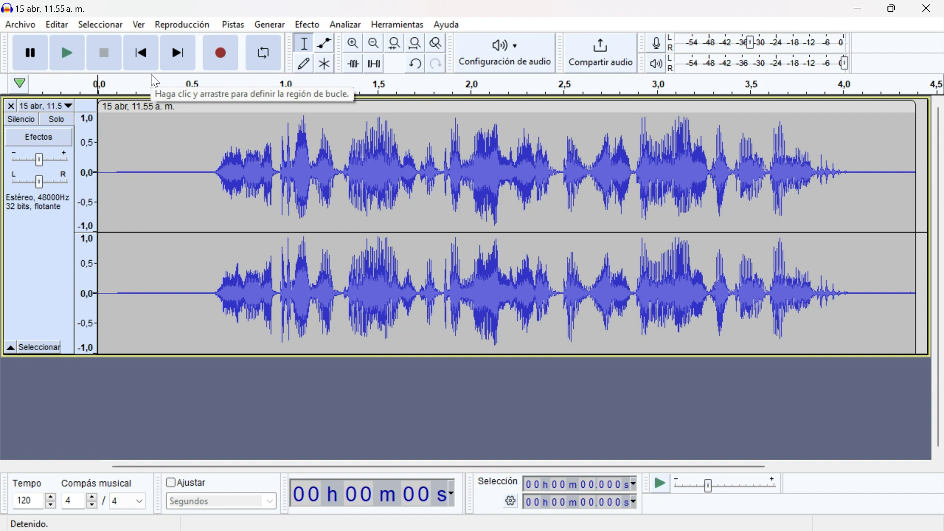
pyautogui.click(59, 40)
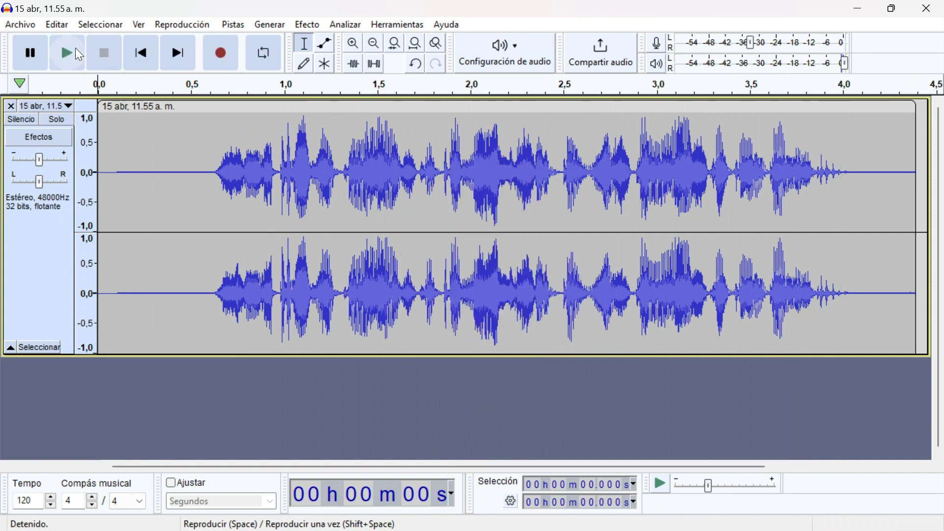
# - Select the silence before the voice, from 0 to about 0.618 s, and capture it as the noise profile for Noise Reduction
pyautogui.click(213, 195)
pyautogui.moveTo(212, 194)
pyautogui.mouseDown()
pyautogui.moveTo(112, 204)
pyautogui.moveTo(201, 195)
pyautogui.mouseUp()
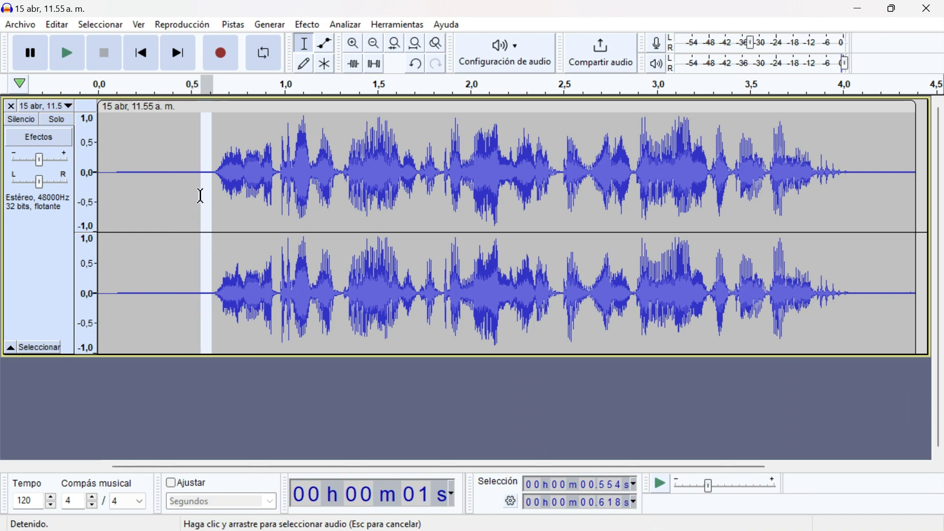
pyautogui.moveTo(200, 195); pyautogui.dragTo(82, 188)
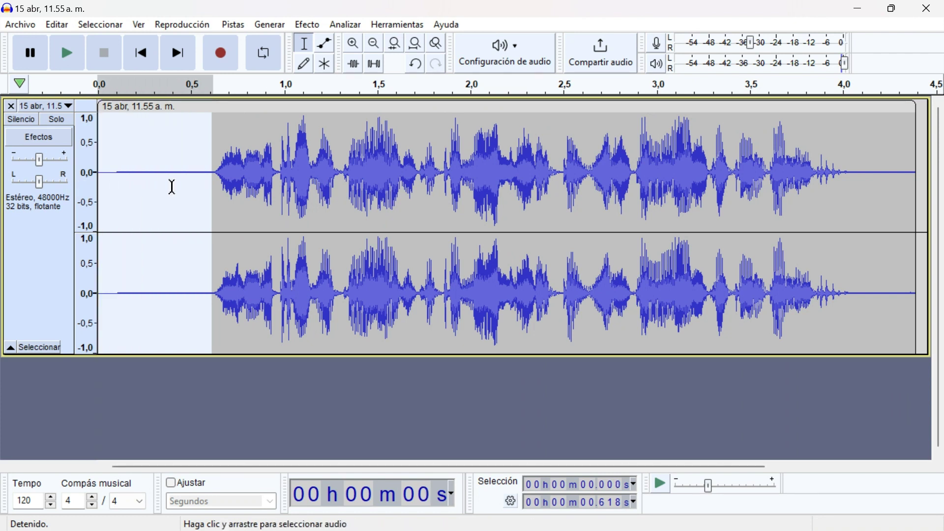
pyautogui.click(317, 25)
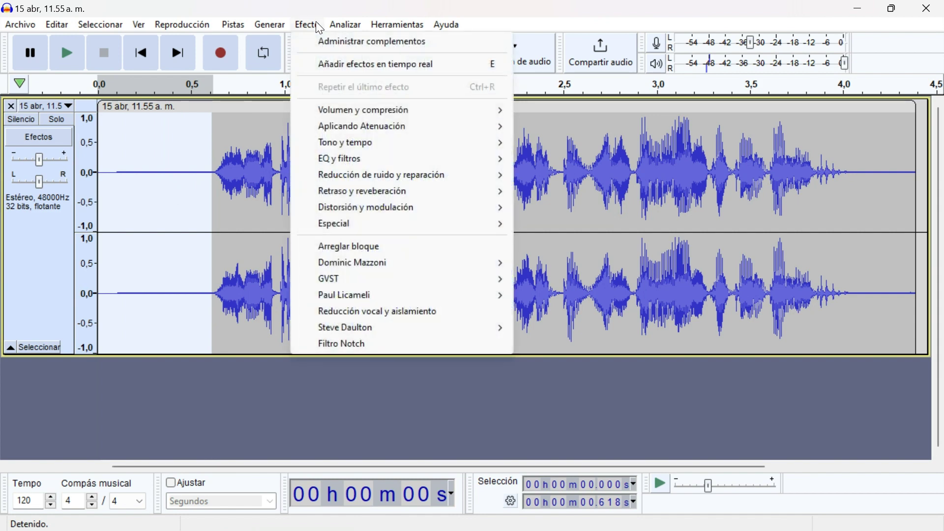
pyautogui.moveTo(472, 175)
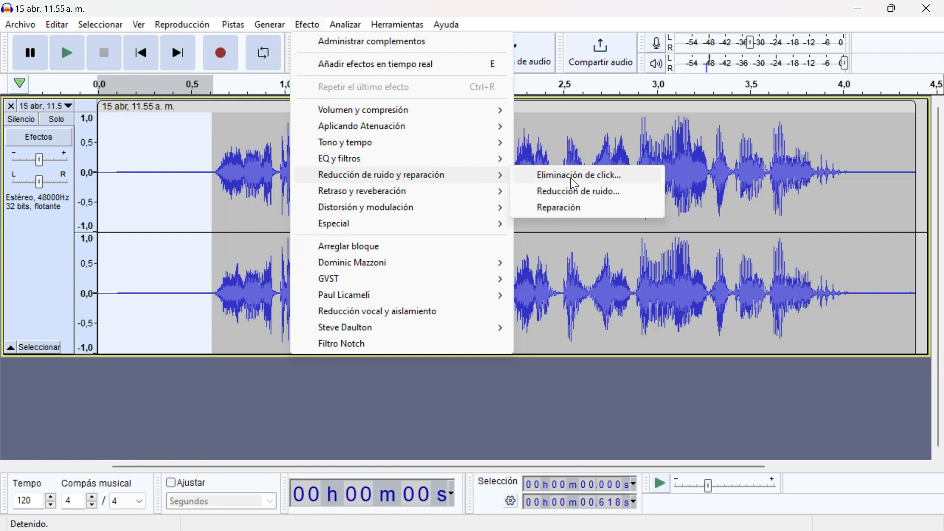
pyautogui.click(580, 194)
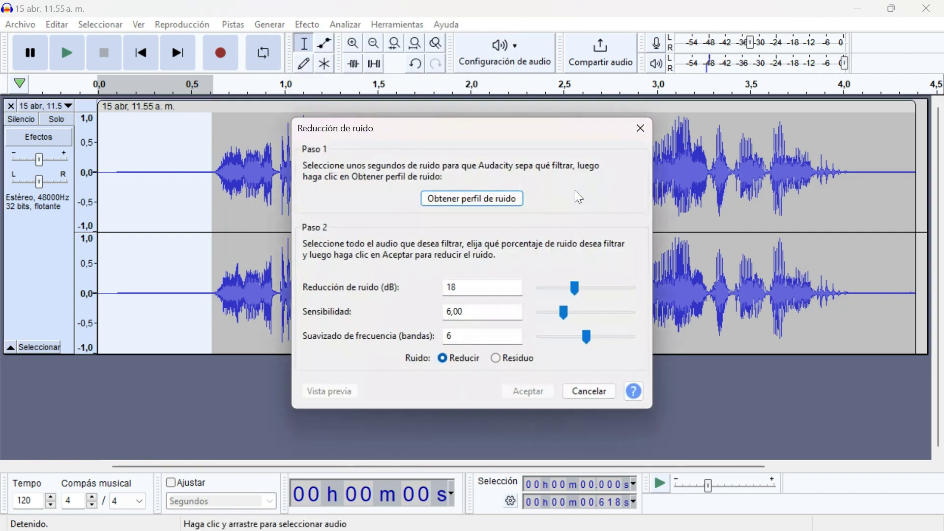
pyautogui.click(465, 195)
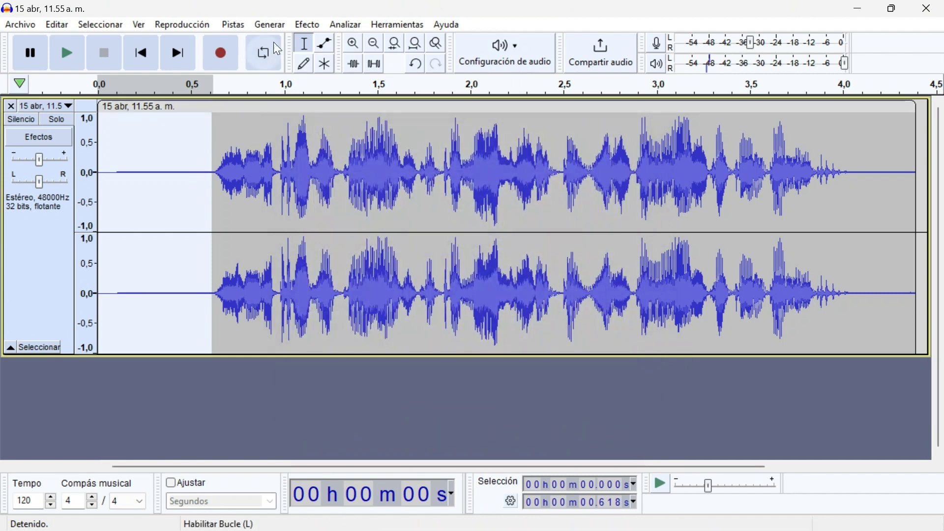
# - Apply Noise Reduction to the whole track with 18 dB reduction, sensitivity 6.00 and 6 frequency smoothing bands
pyautogui.click(55, 240)
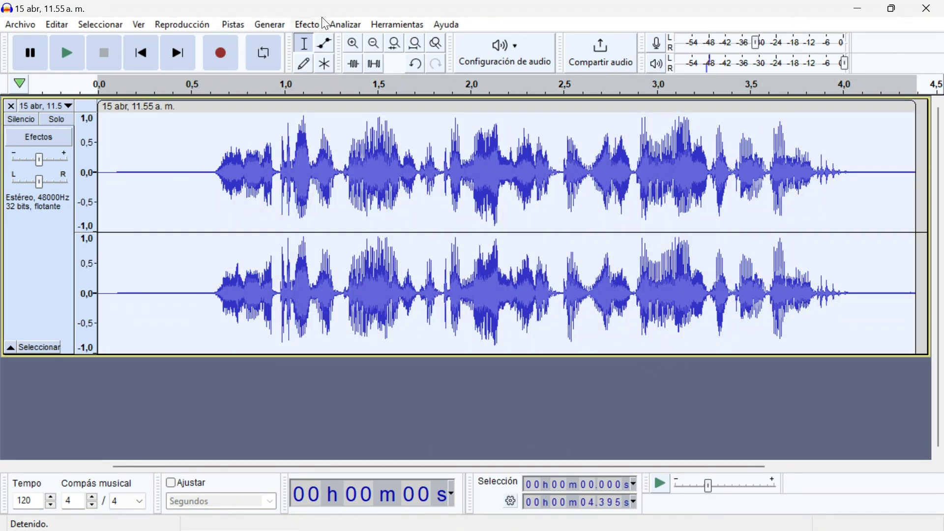
pyautogui.click(309, 26)
pyautogui.moveTo(484, 180)
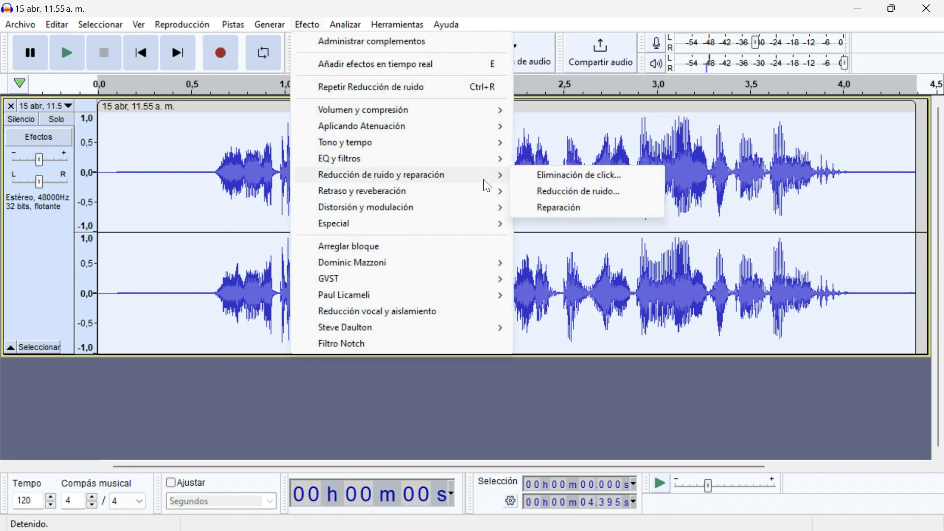
pyautogui.click(571, 192)
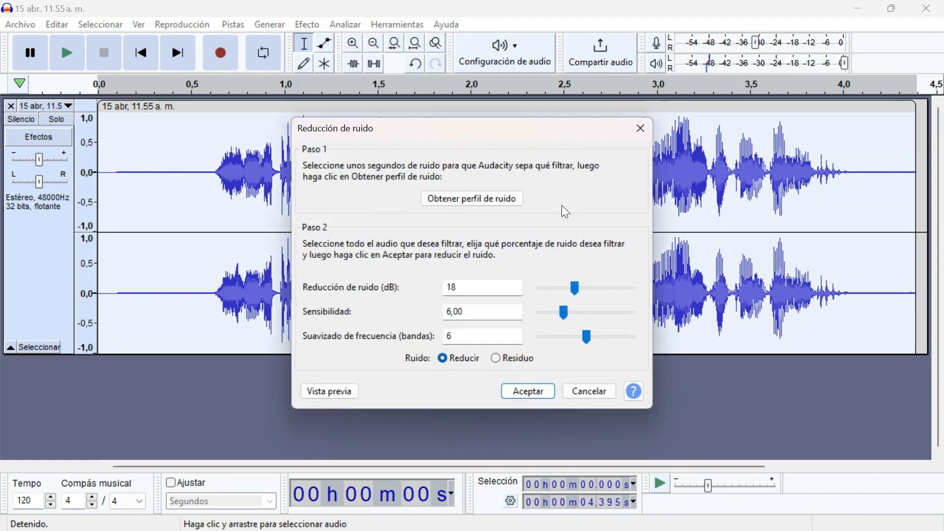
pyautogui.click(515, 394)
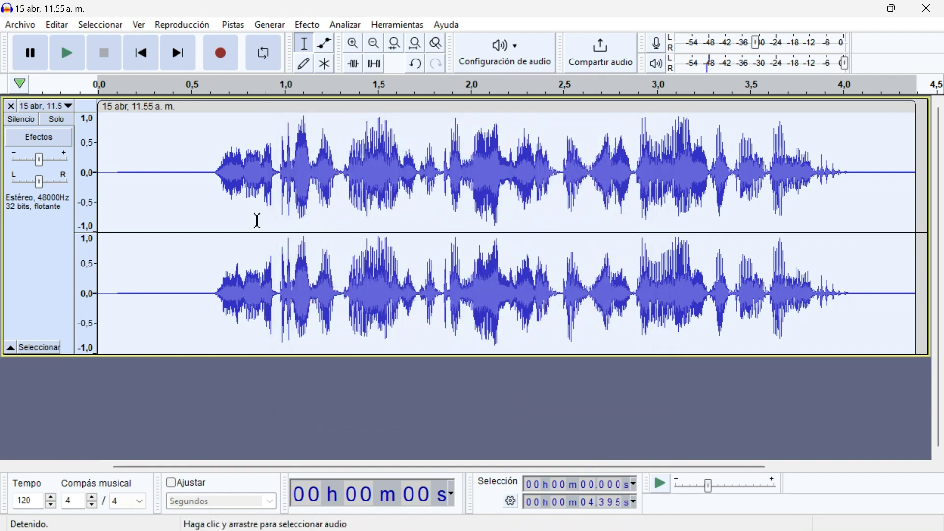
# - Capture a fresh noise profile from the opening silence between 0 and about 0.626 s of the noise-reduced track
pyautogui.moveTo(215, 192); pyautogui.dragTo(93, 183)
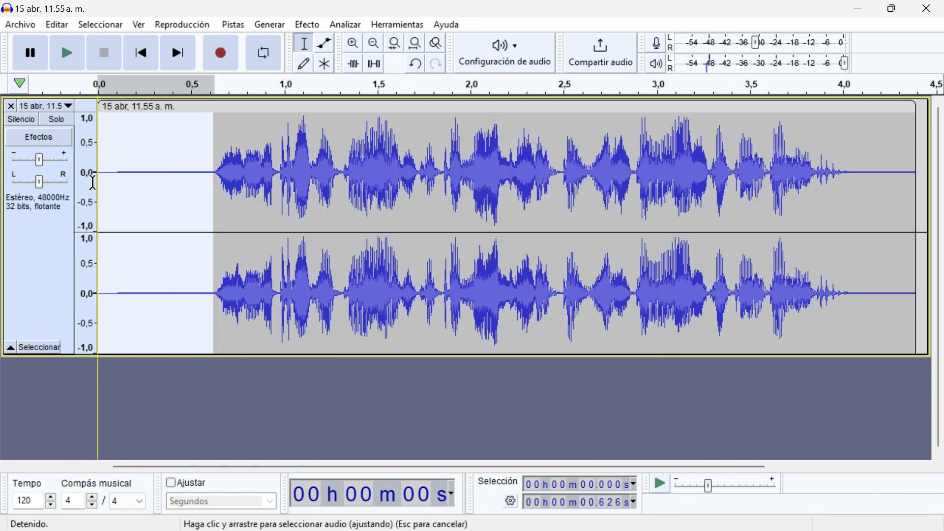
pyautogui.click(317, 26)
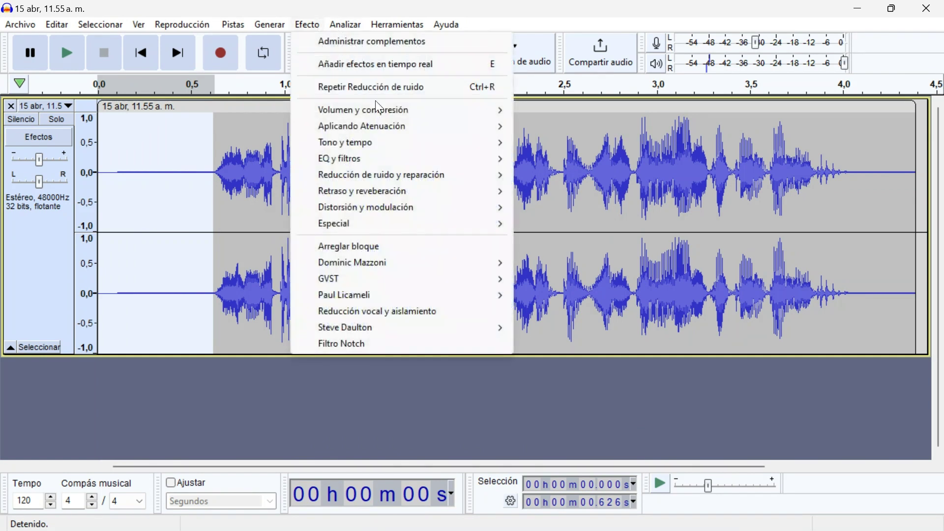
pyautogui.moveTo(488, 179)
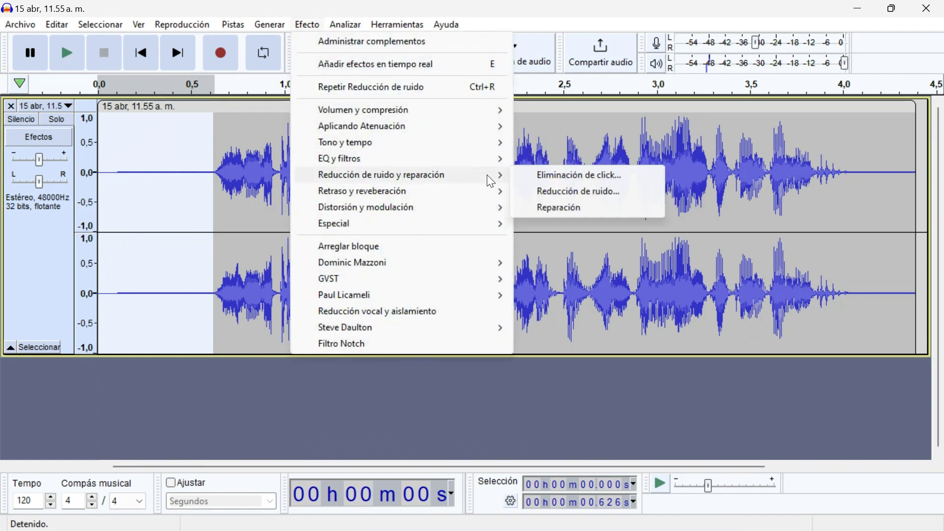
pyautogui.click(571, 192)
pyautogui.click(513, 200)
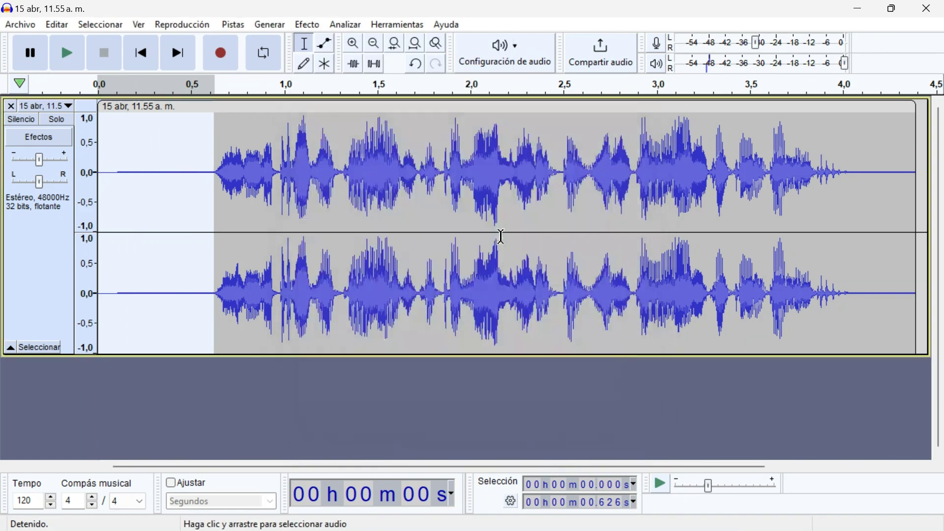
# - Apply a second Noise Reduction pass to the entire track at 18 dB, sensitivity 6.00 and 6 bands, and play the result
pyautogui.hotkey('ctrl', 'a')
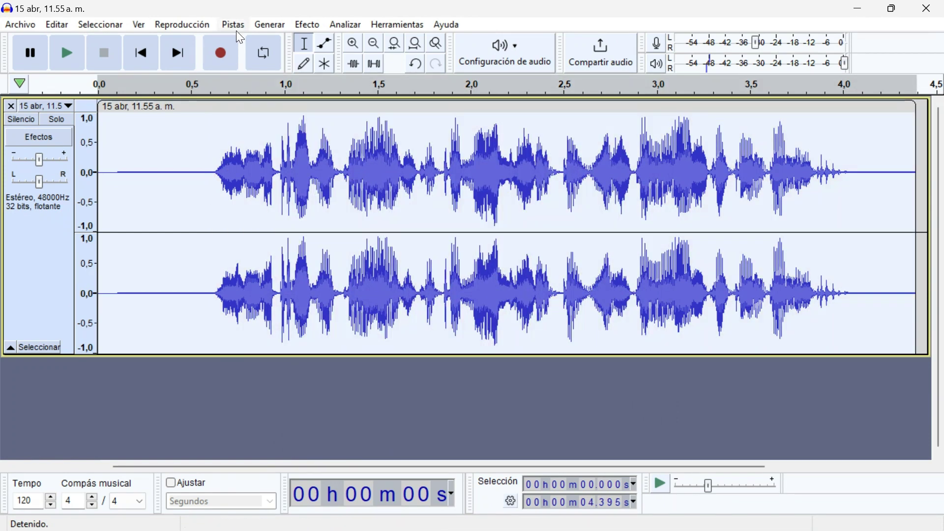
pyautogui.click(308, 25)
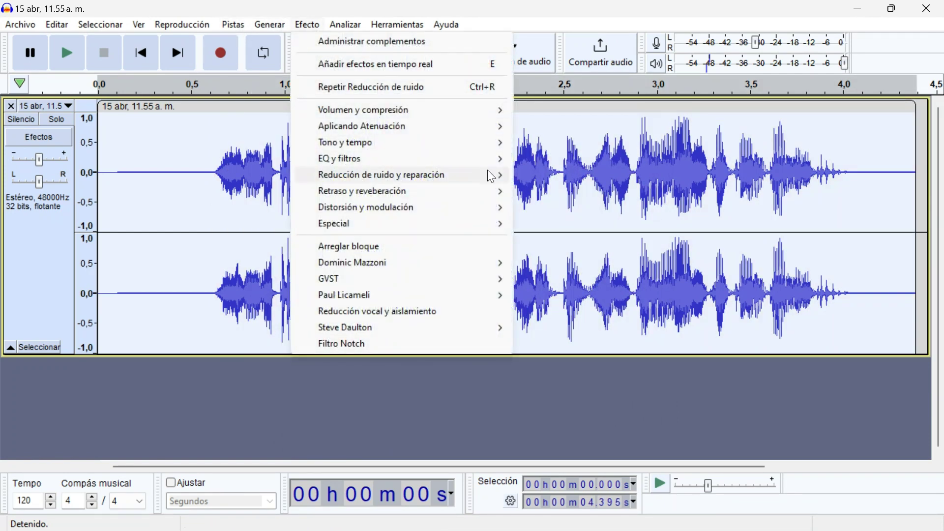
pyautogui.moveTo(491, 175)
pyautogui.click(576, 189)
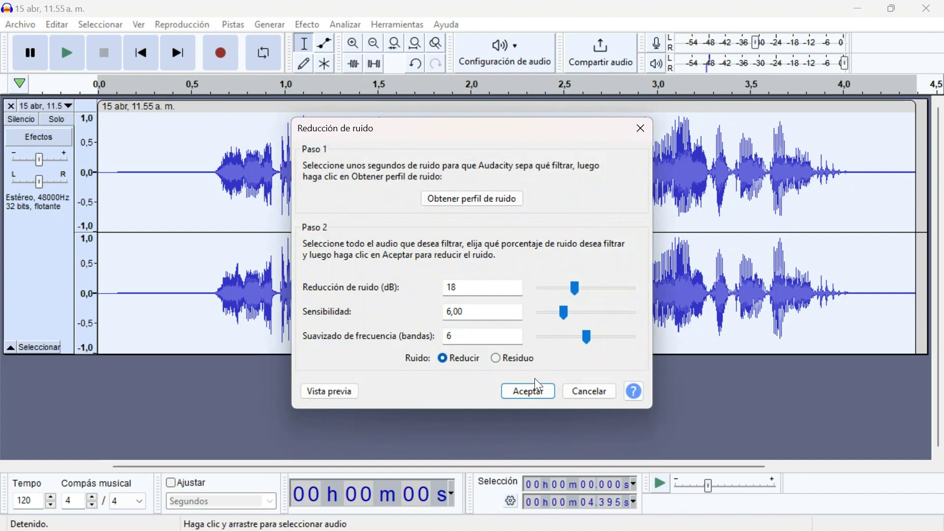
pyautogui.click(530, 394)
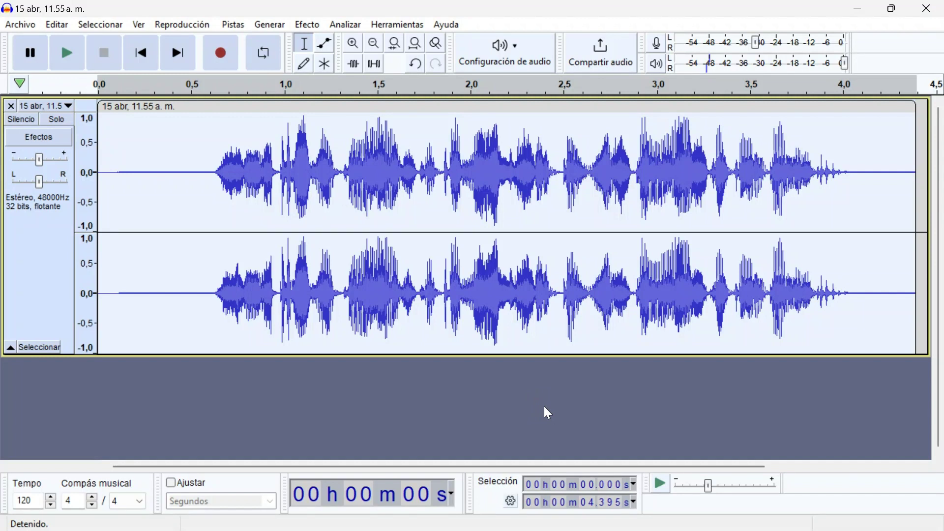
pyautogui.press('space')
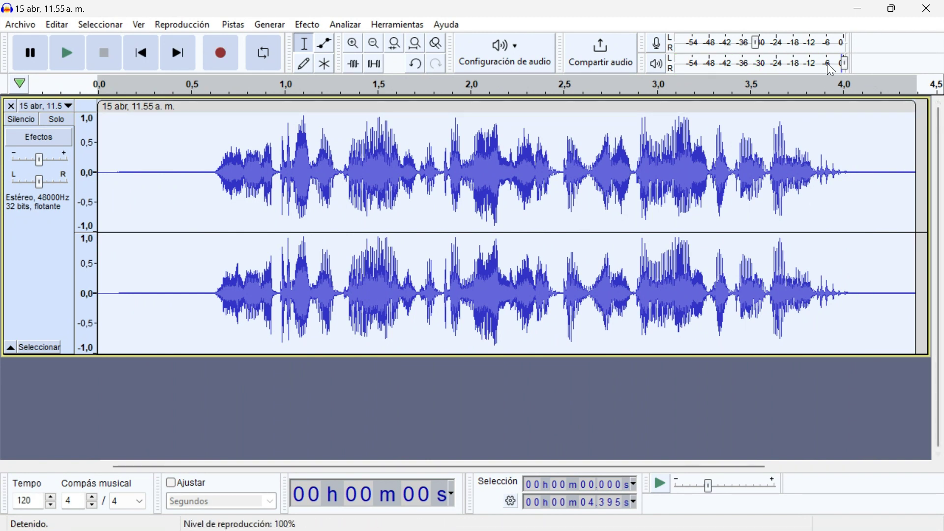
pyautogui.moveTo(843, 63)
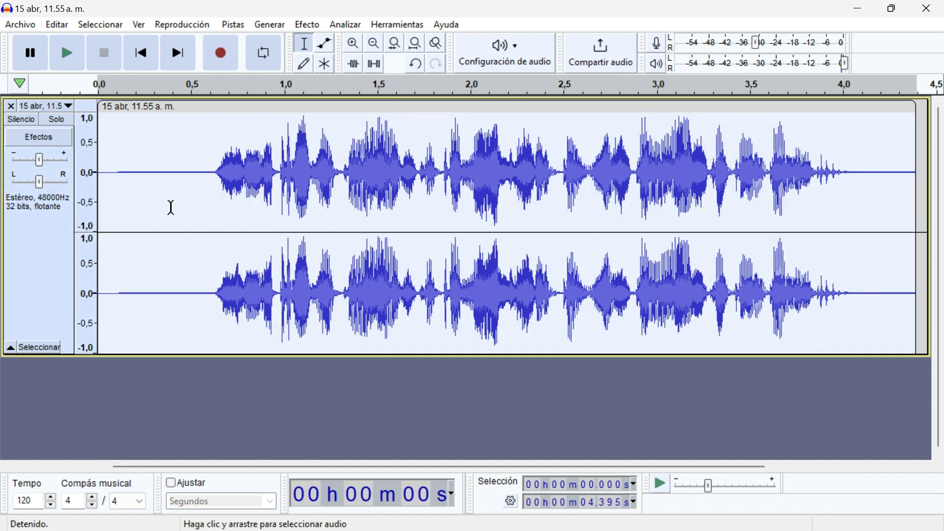
# - Amplify the whole track by -1 dB
pyautogui.click(317, 25)
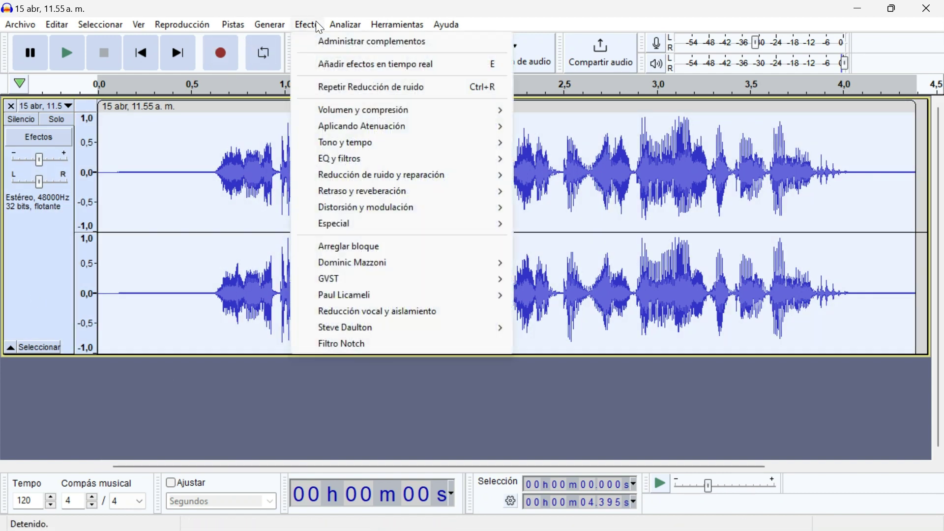
pyautogui.moveTo(407, 110)
pyautogui.click(557, 113)
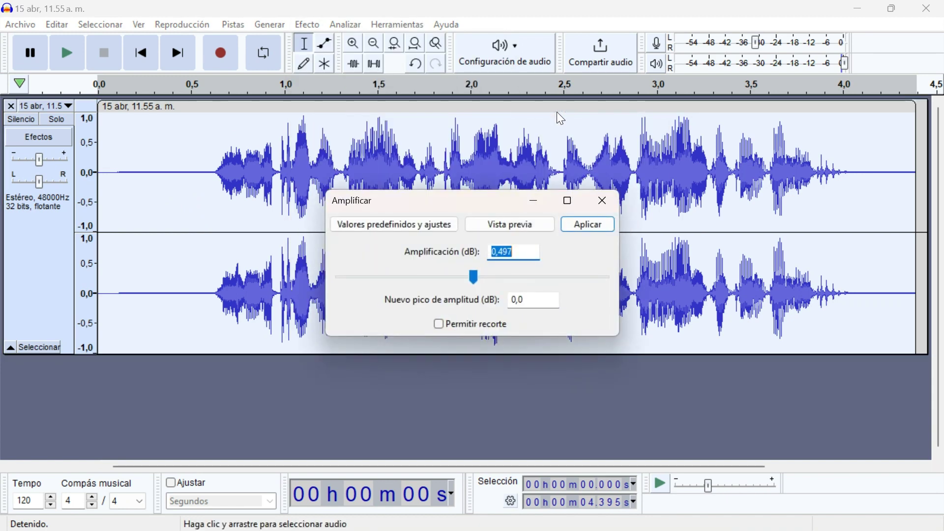
pyautogui.write('-1')
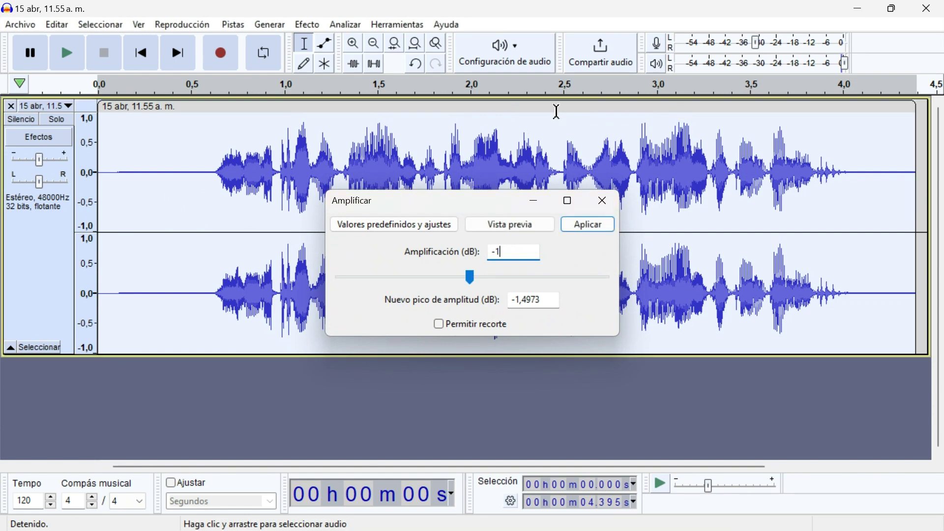
# - Confirm the -1 dB amplification and apply the Graphic EQ with the factory preset Realce de graves to the whole track
pyautogui.press('Return')
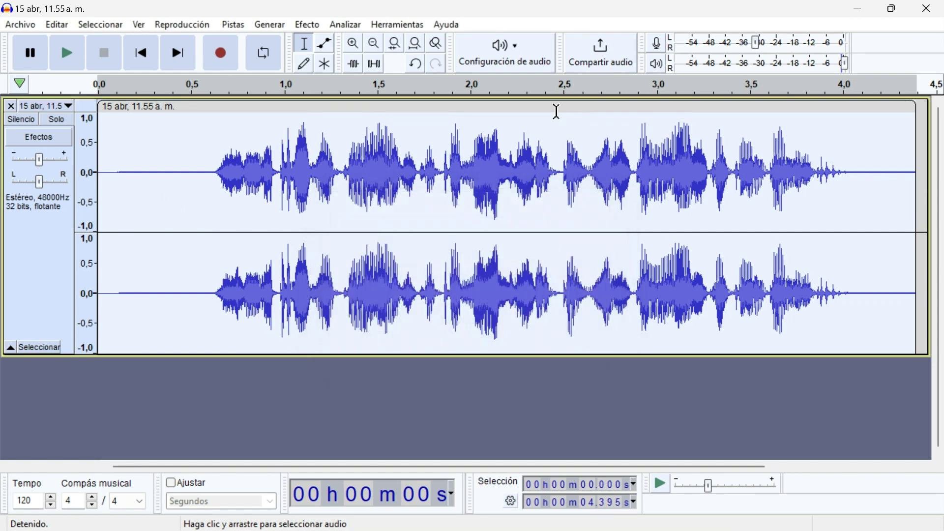
pyautogui.click(305, 26)
pyautogui.moveTo(436, 121)
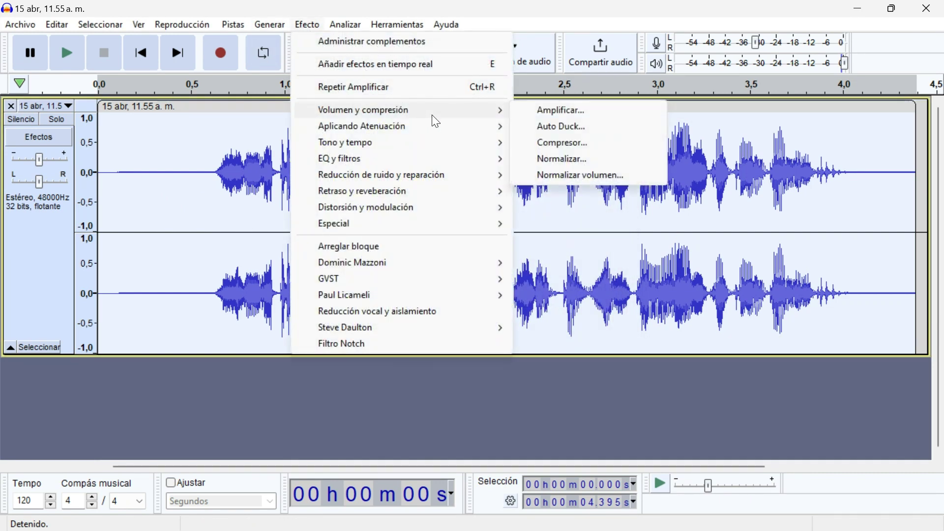
pyautogui.moveTo(450, 158)
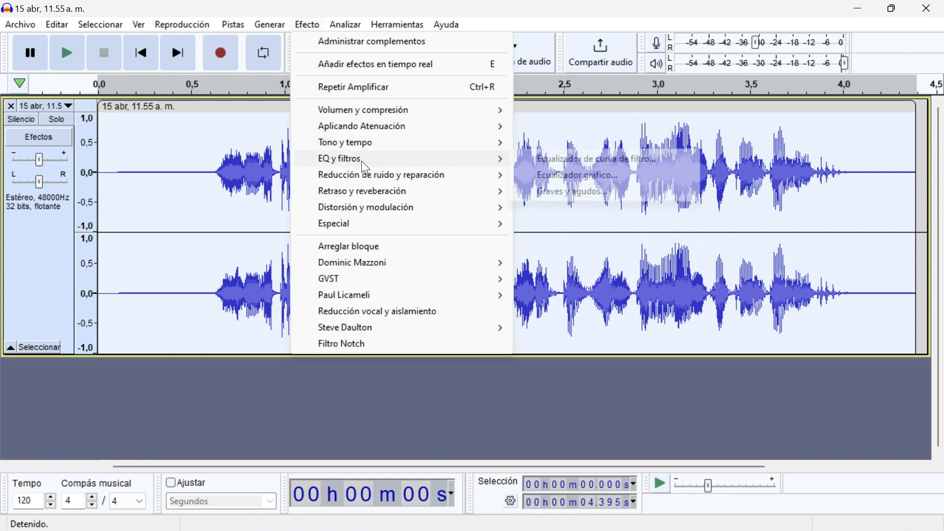
pyautogui.click(570, 175)
pyautogui.click(225, 133)
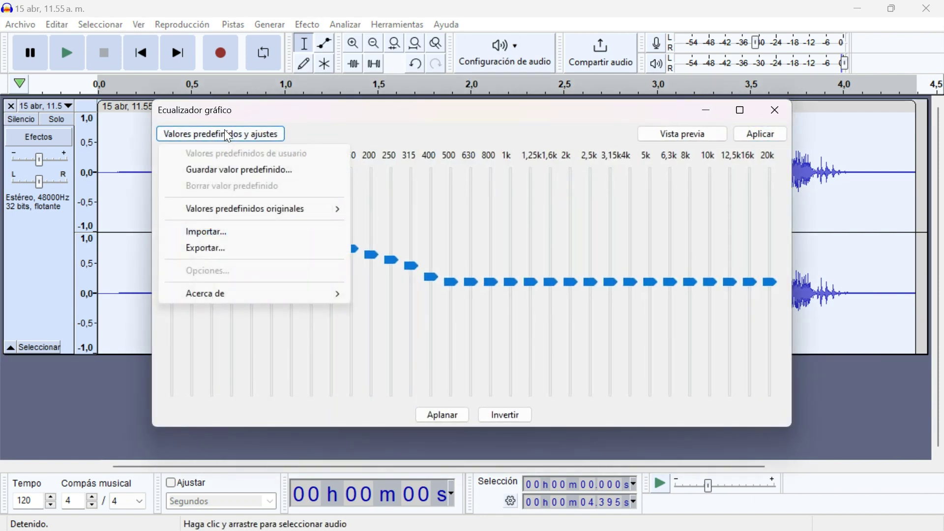
pyautogui.moveTo(335, 206)
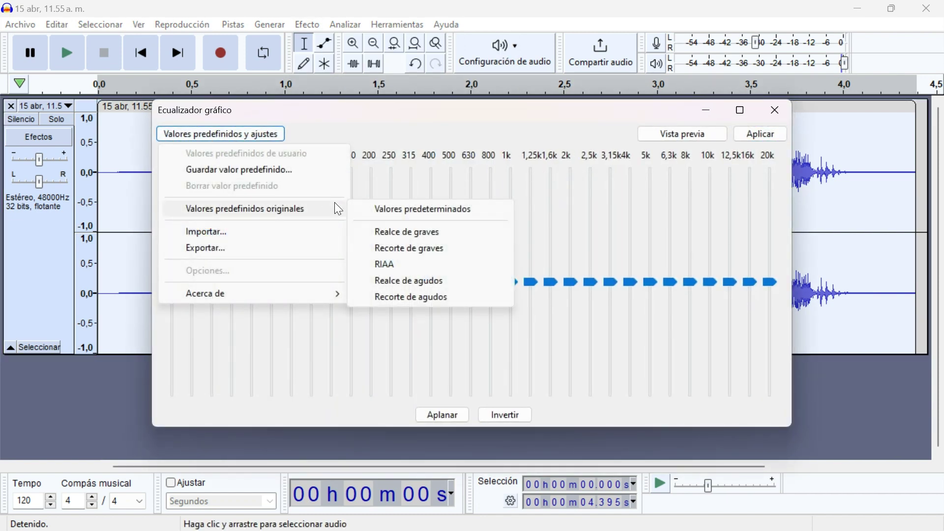
pyautogui.click(432, 239)
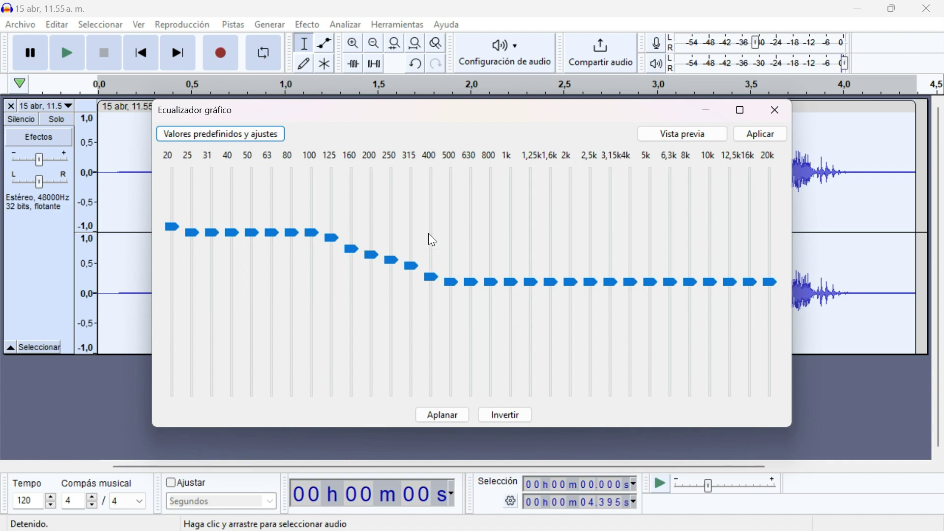
pyautogui.click(778, 135)
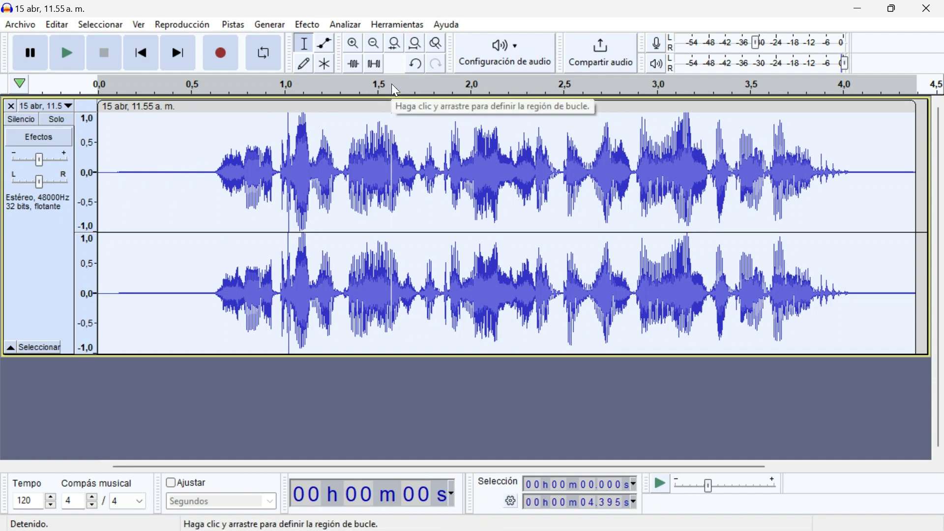
# - Apply the Compressor to the whole track with threshold -30 dB, noise floor -55 dB, ratio 2:1 and make-up gain to 0 dB
pyautogui.click(307, 24)
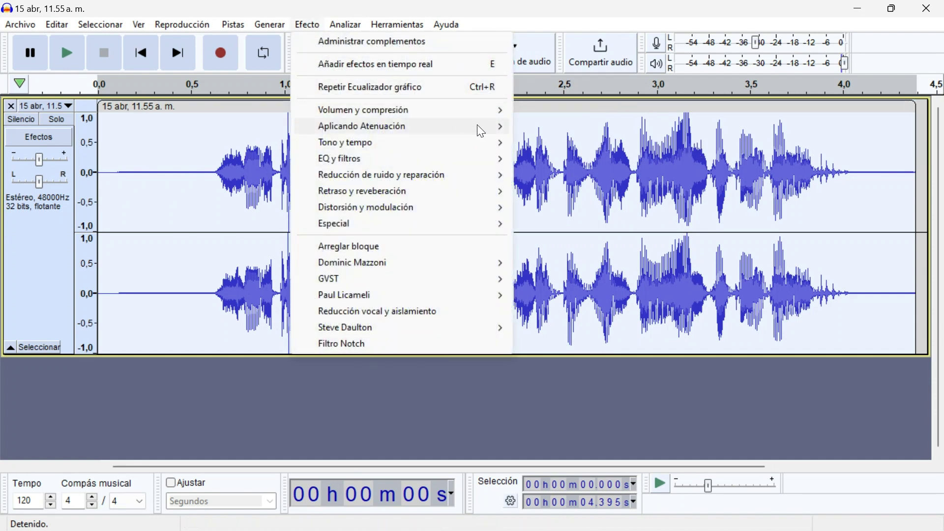
pyautogui.moveTo(487, 113)
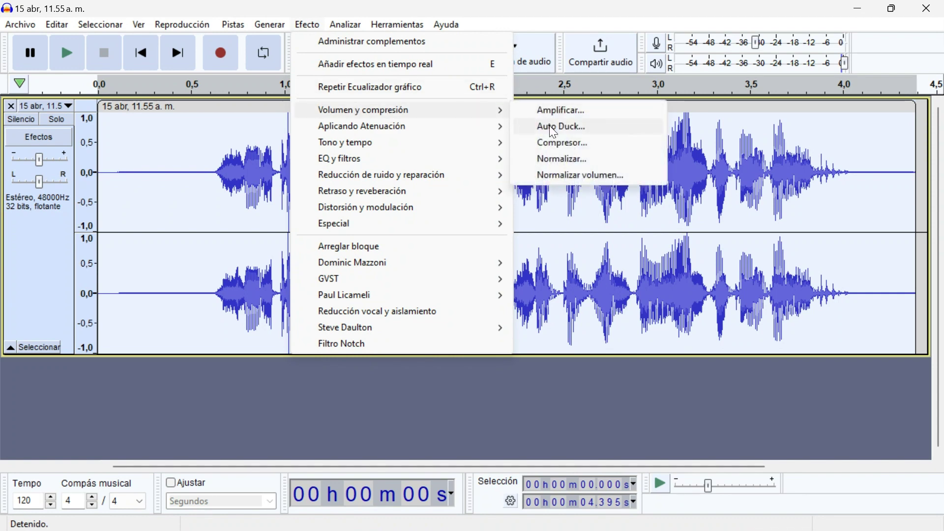
pyautogui.click(555, 144)
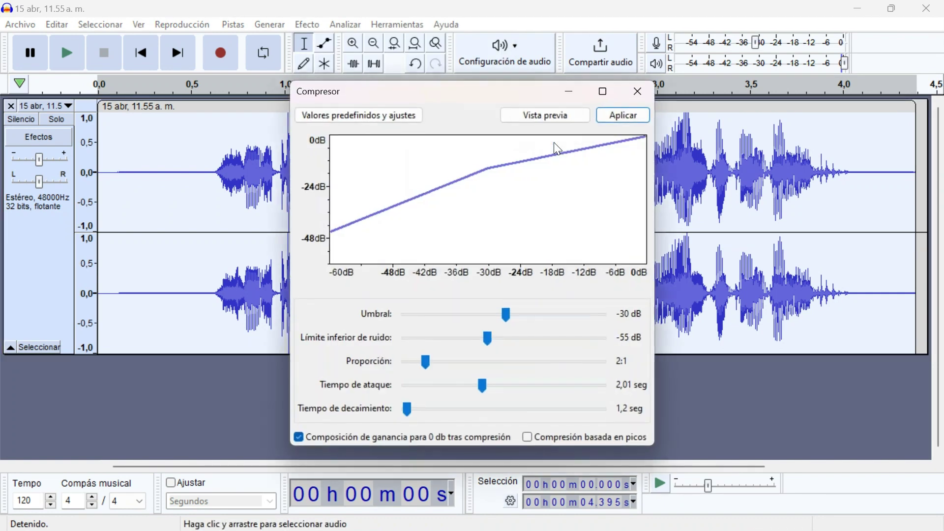
pyautogui.click(623, 118)
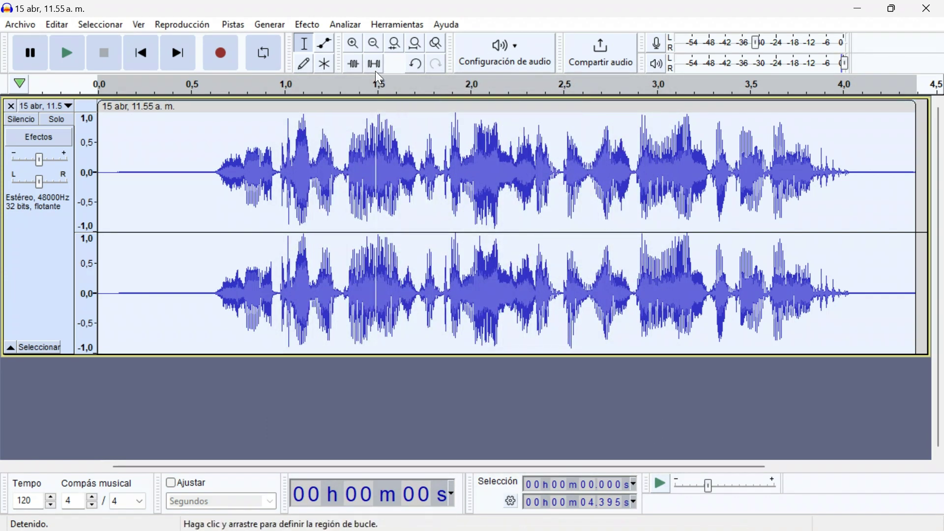
# - Amplify the compressed track by -2 dB
pyautogui.click(309, 25)
pyautogui.moveTo(345, 24)
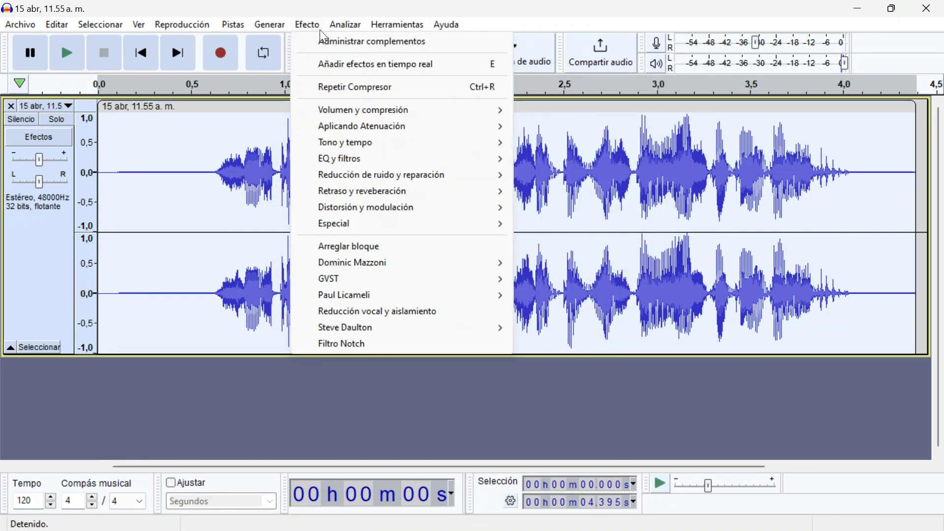
pyautogui.moveTo(391, 111)
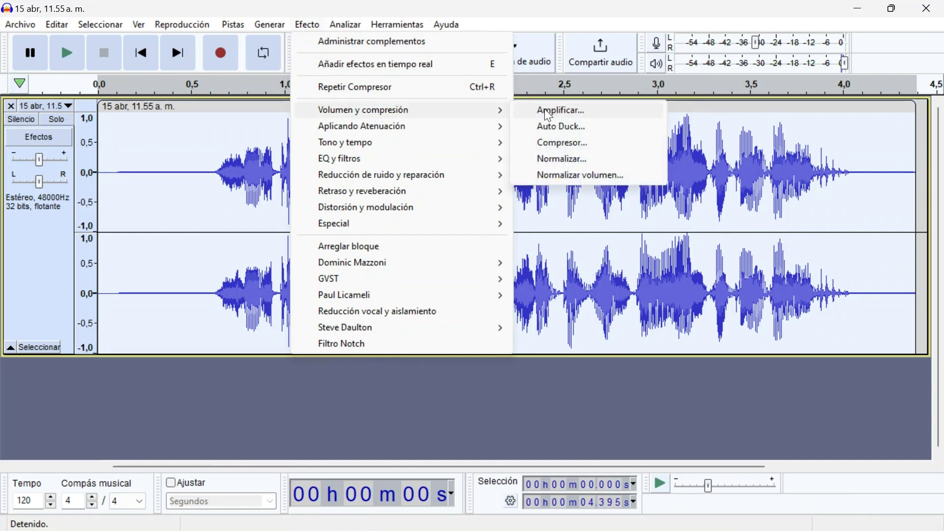
pyautogui.click(546, 112)
pyautogui.write('-')
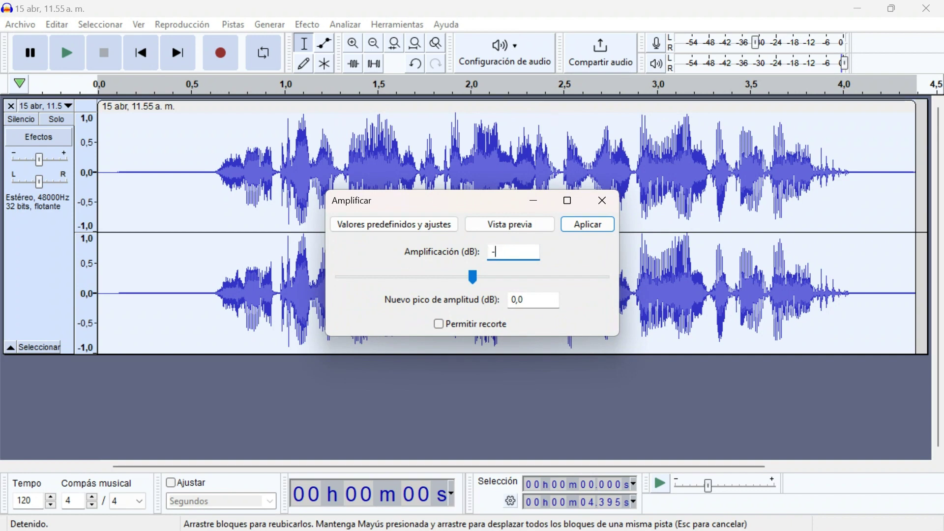
pyautogui.write('2')
pyautogui.press('Return')
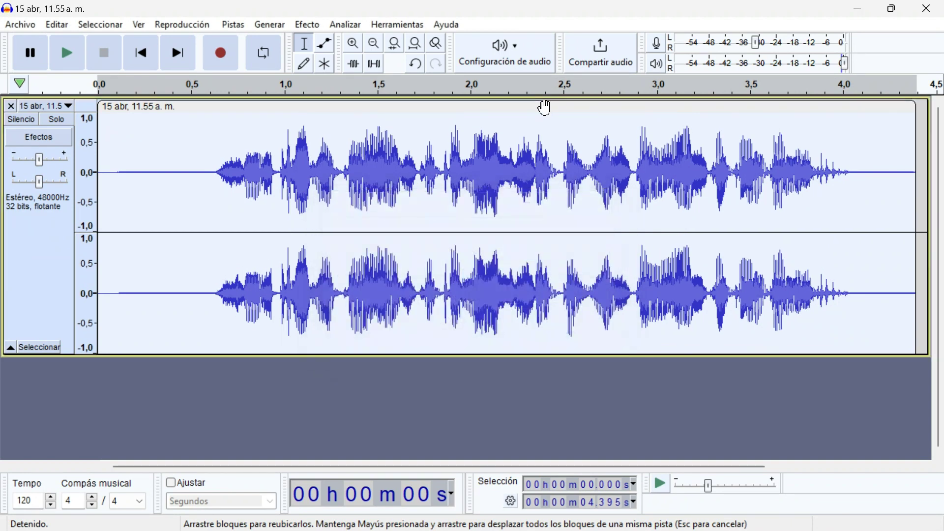
# - Play the processed track from the beginning and check its playback level on the meter
pyautogui.click(139, 63)
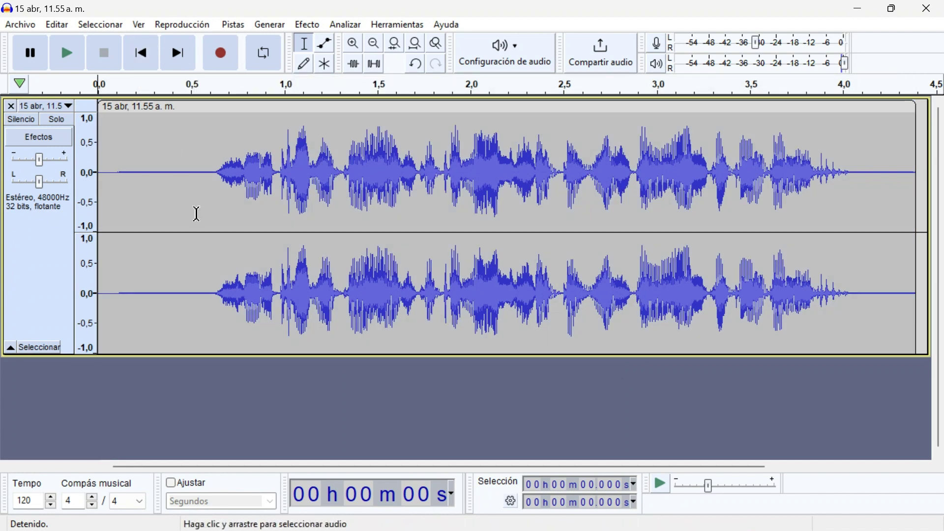
pyautogui.press('space')
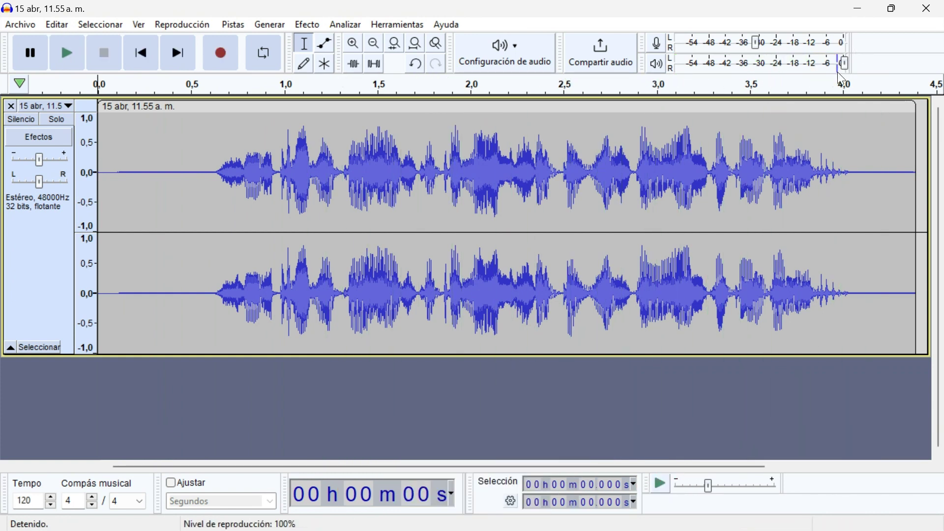
pyautogui.moveTo(838, 69)
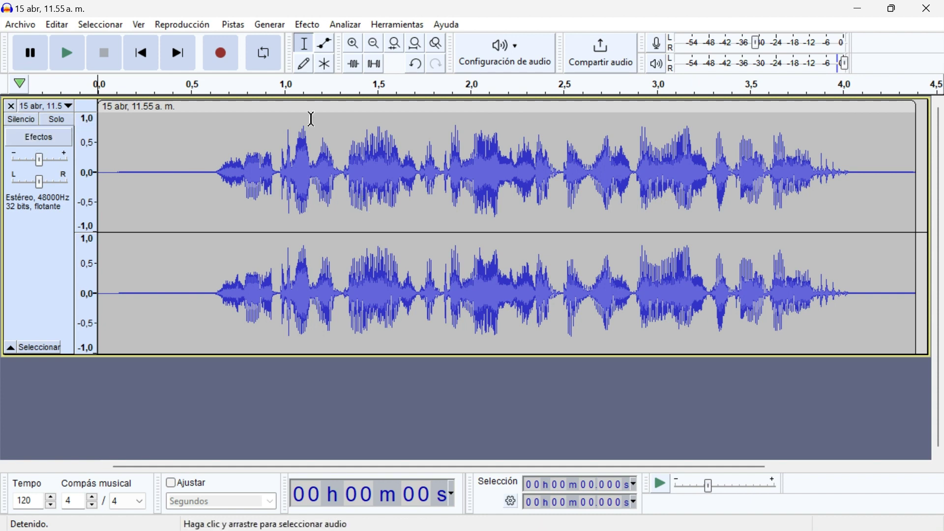
# - Import the desktop recording "15 abr, 11.54 a. m." into the project as a second track
pyautogui.click(870, 7)
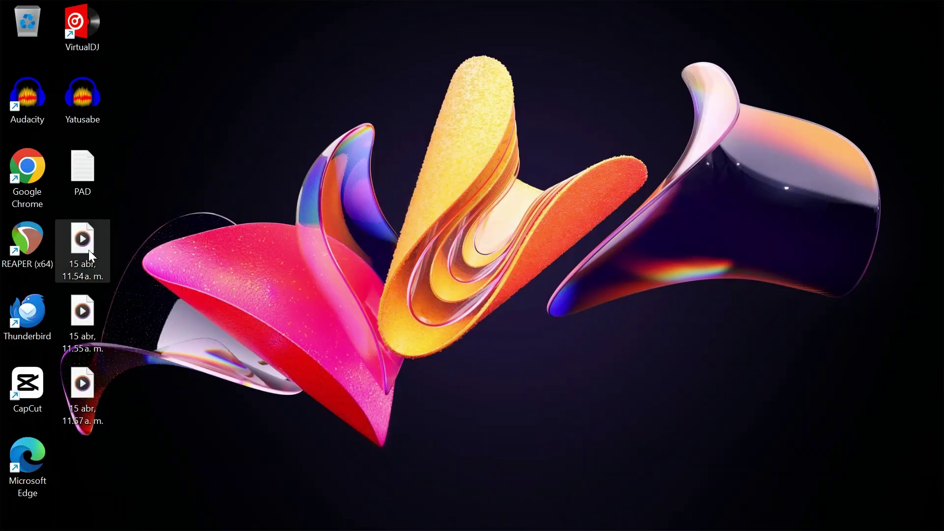
pyautogui.moveTo(89, 252); pyautogui.dragTo(482, 420)
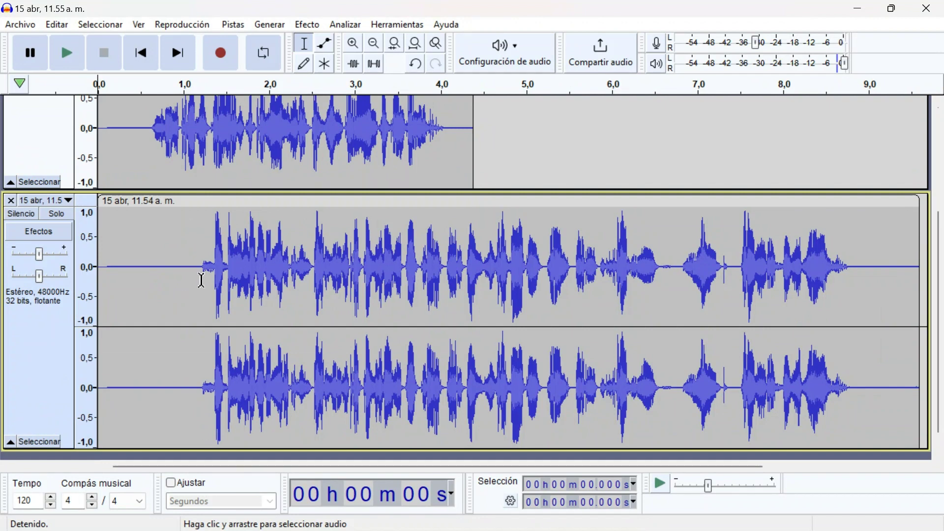
# - Capture a noise profile from the opening silence of the 11.54 a. m. track, from 0 to about 1.223 s
pyautogui.moveTo(202, 276); pyautogui.dragTo(98, 280)
pyautogui.click(306, 25)
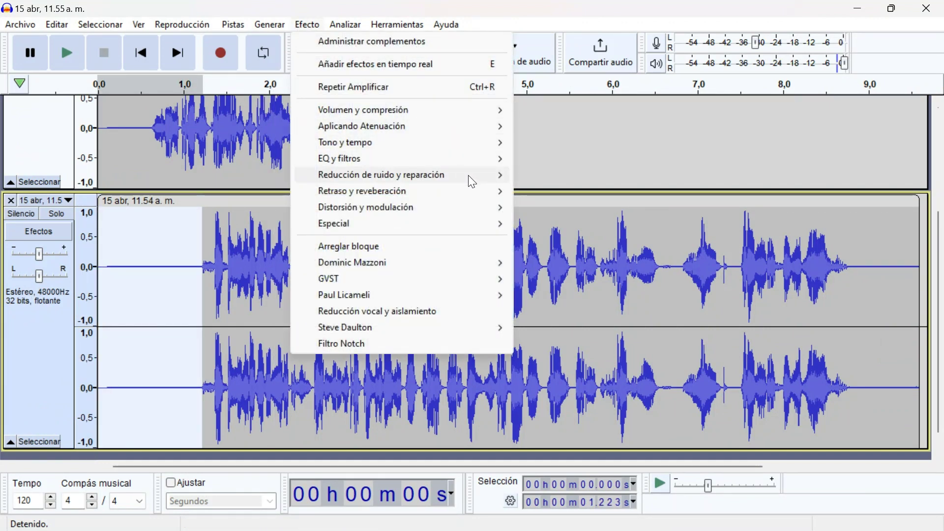
pyautogui.moveTo(470, 177)
pyautogui.click(575, 191)
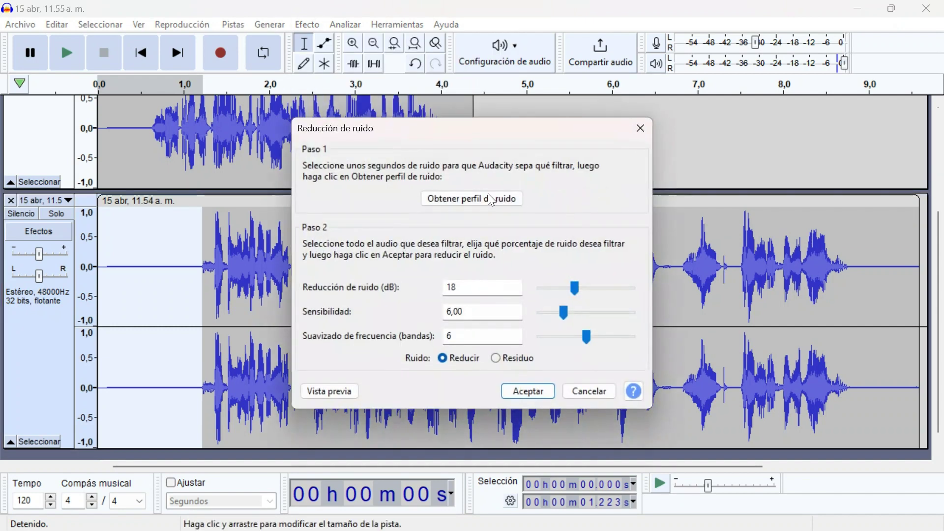
pyautogui.click(488, 198)
# - Apply Noise Reduction to the entire 11.54 a. m. track with 18 dB reduction, sensitivity 6.00 and 6 frequency smoothing bands
pyautogui.click(487, 201)
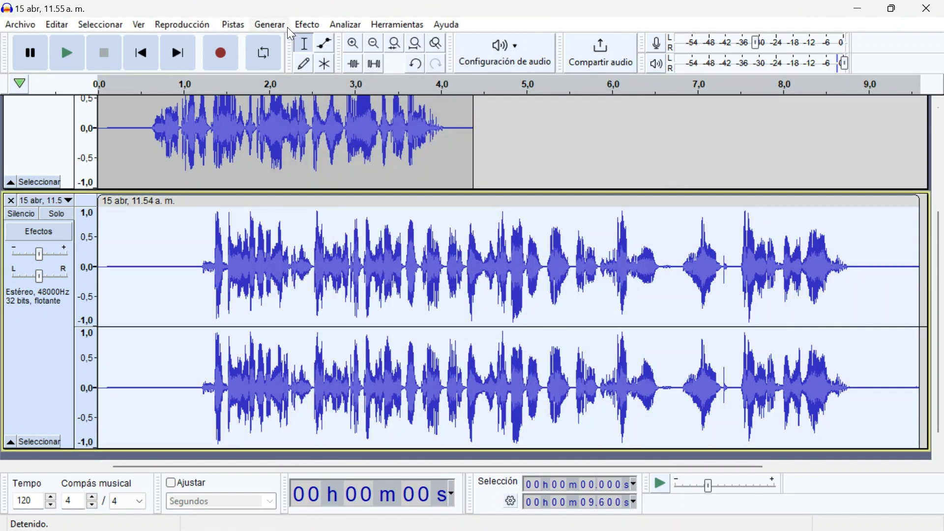
pyautogui.click(305, 25)
pyautogui.moveTo(438, 175)
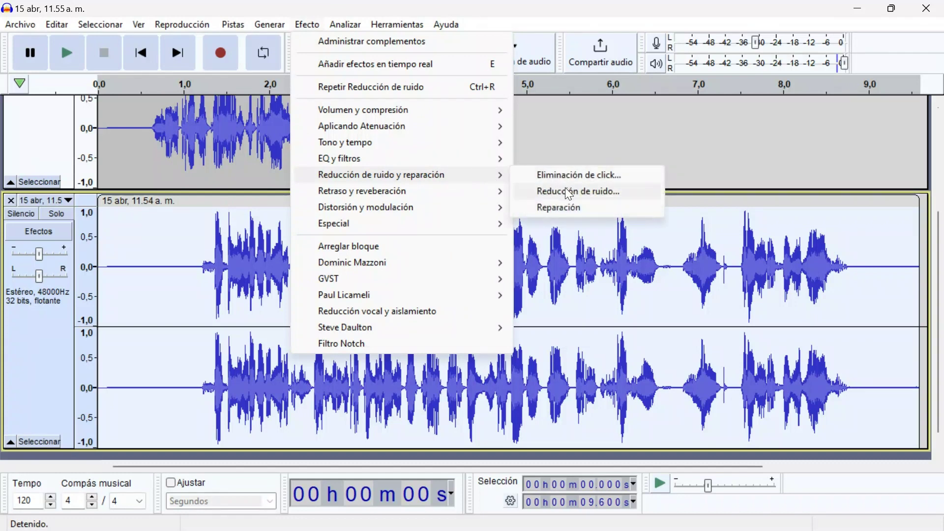
pyautogui.click(571, 192)
pyautogui.click(515, 376)
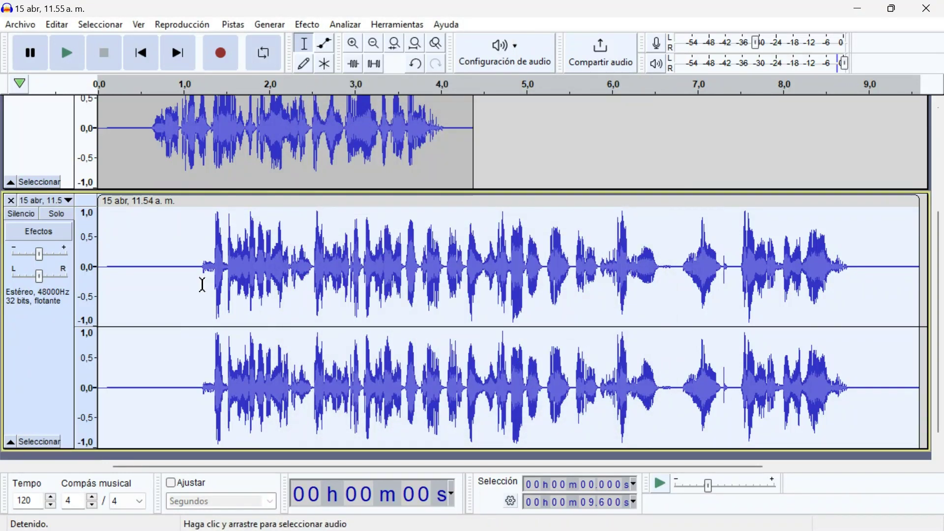
# - Capture a fresh noise profile from the noise-reduced 11.54 a. m. track's opening silence, from 0 to about 1.197 s
pyautogui.moveTo(201, 285); pyautogui.dragTo(100, 280)
pyautogui.click(307, 25)
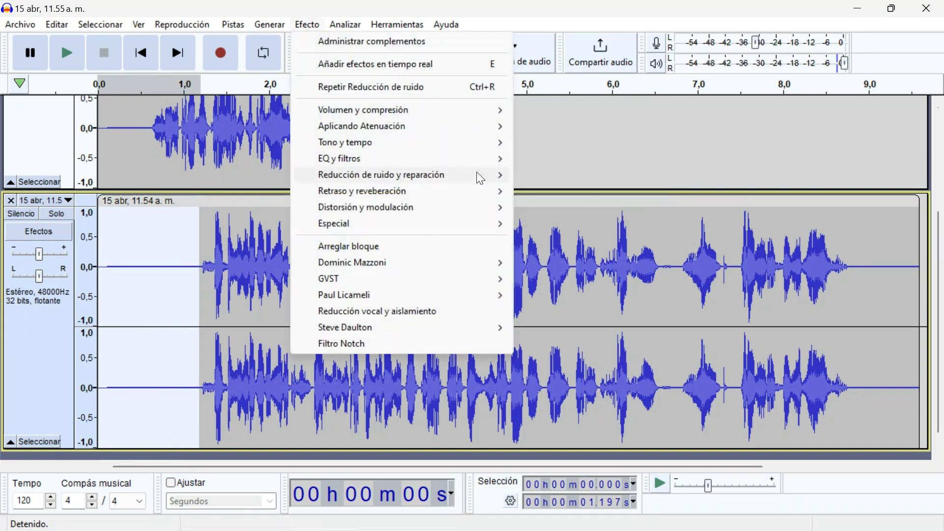
pyautogui.moveTo(485, 176)
pyautogui.click(582, 188)
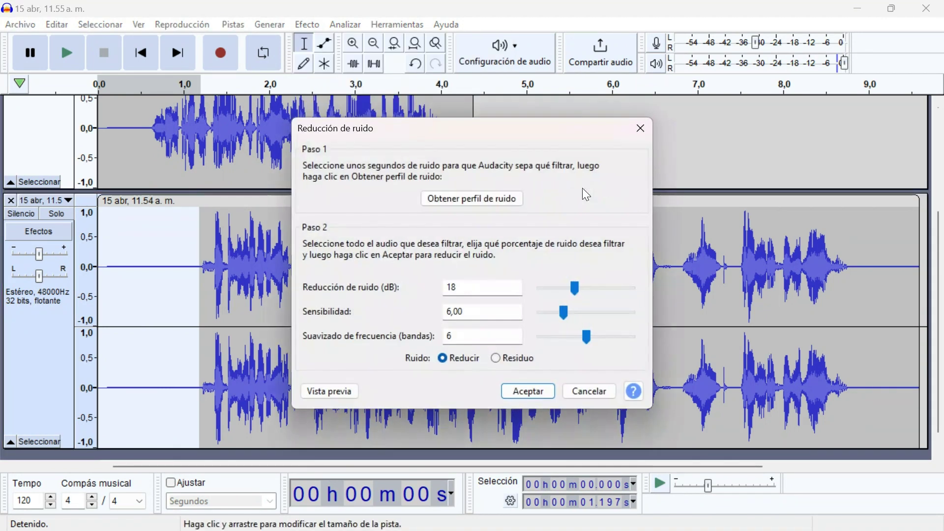
pyautogui.click(511, 206)
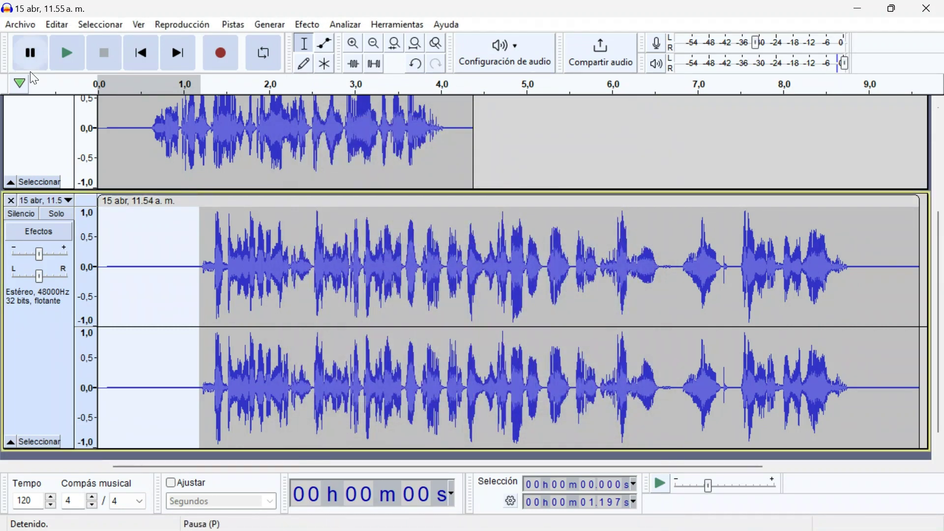
# - Apply a second Noise Reduction pass to the entire 11.54 a. m. track at 18 dB, sensitivity 6.00 and 6 bands
pyautogui.doubleClick(388, 268)
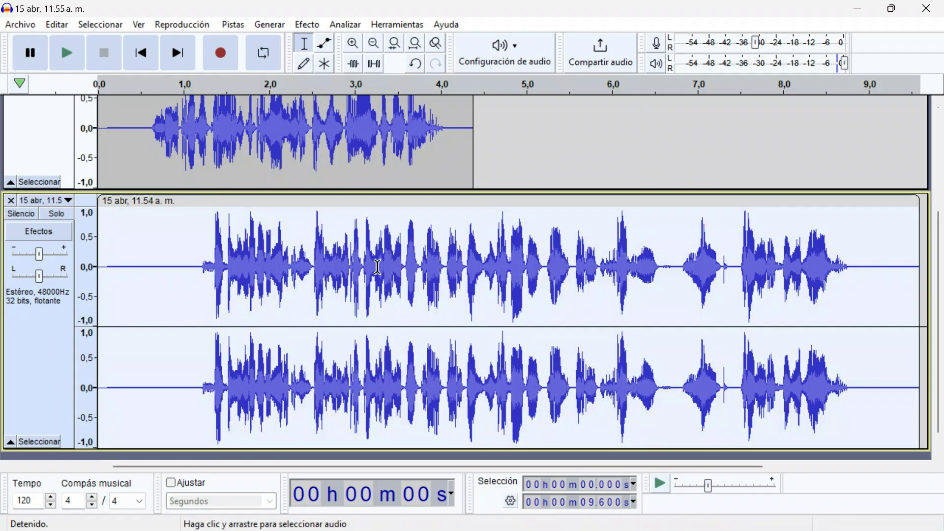
pyautogui.click(301, 28)
pyautogui.moveTo(495, 175)
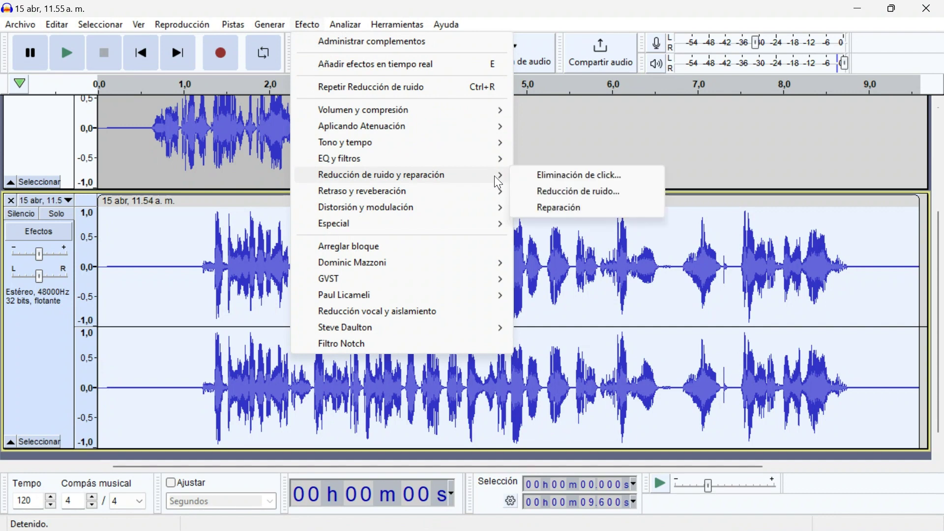
pyautogui.click(573, 197)
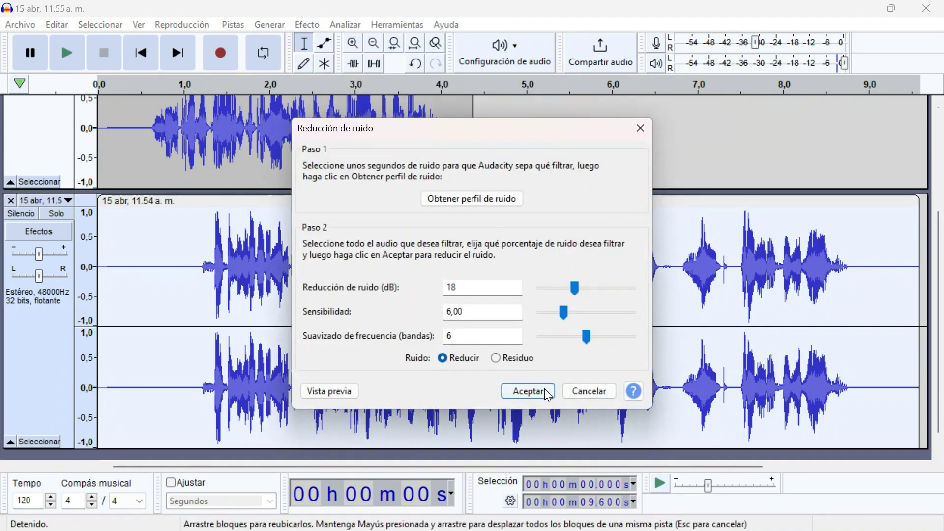
pyautogui.click(528, 391)
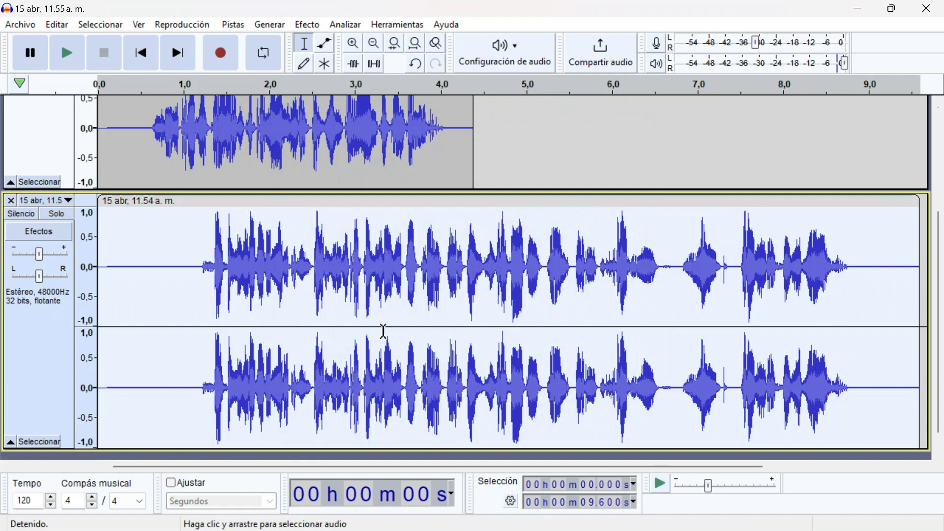
# - Play the short pause from about 6.595 to 6.776 s in the 11.54 a. m. track, and place the cursor at about 1.025 s
pyautogui.click(675, 283)
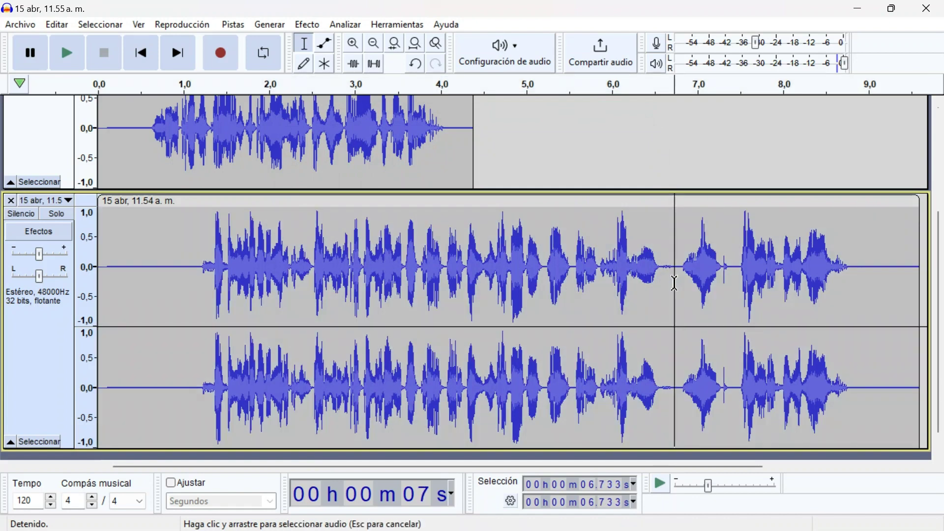
pyautogui.moveTo(679, 283); pyautogui.dragTo(664, 283)
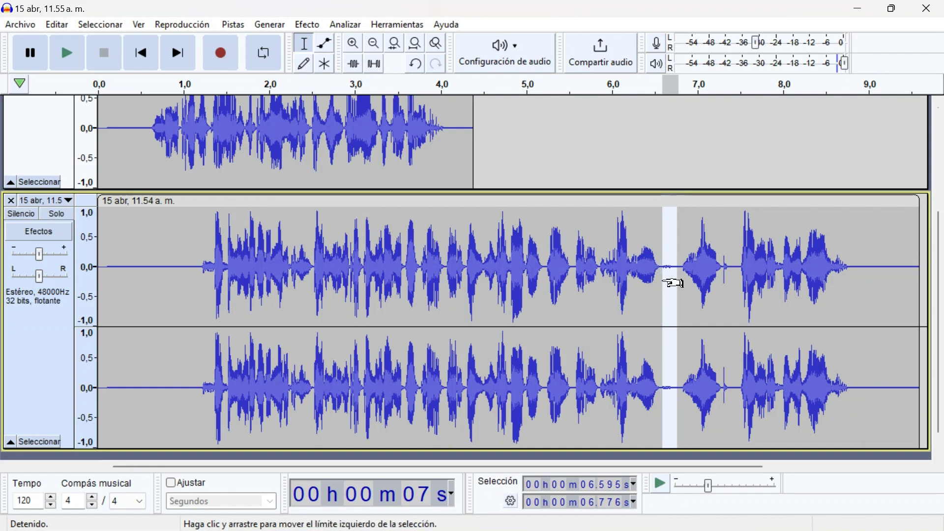
pyautogui.press('space')
pyautogui.press('space')
pyautogui.click(186, 312)
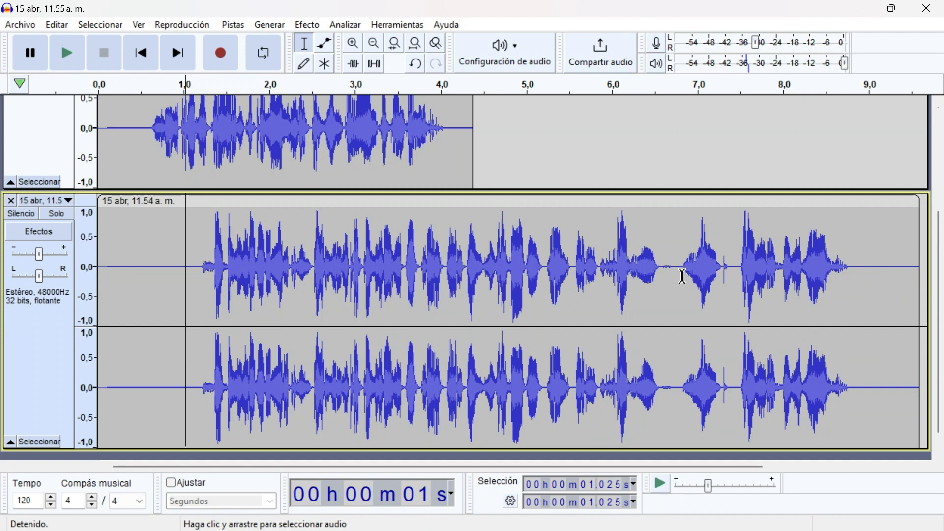
# - Silence the 11.54 a. m. track's pause from about 6.561 to 6.828 s, its opening up to 1.214 s and its ending from 8.799 s
pyautogui.moveTo(683, 276); pyautogui.dragTo(659, 284)
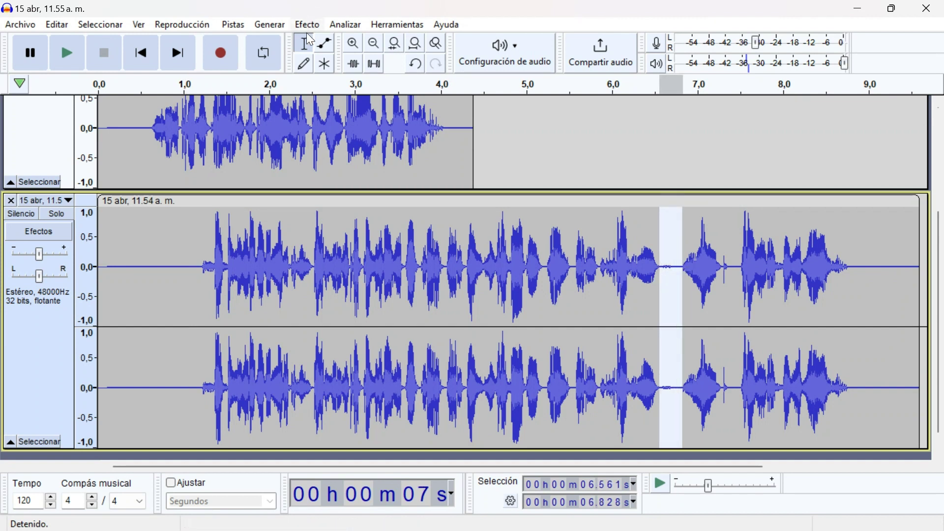
pyautogui.click(375, 63)
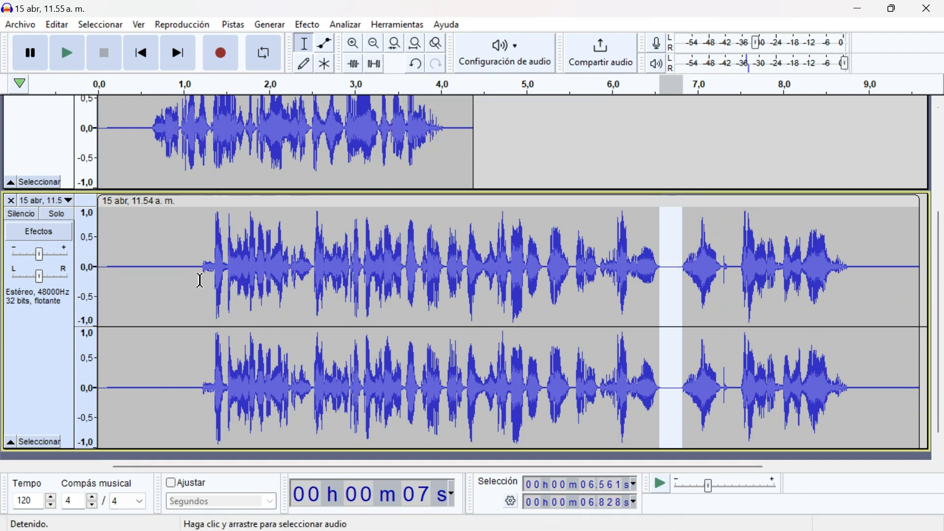
pyautogui.moveTo(202, 279); pyautogui.dragTo(98, 280)
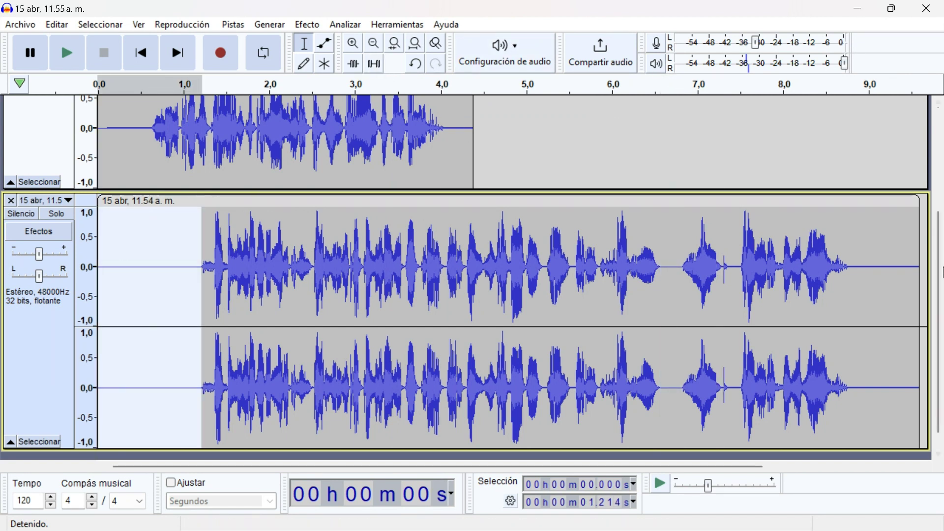
pyautogui.moveTo(853, 270); pyautogui.dragTo(942, 272)
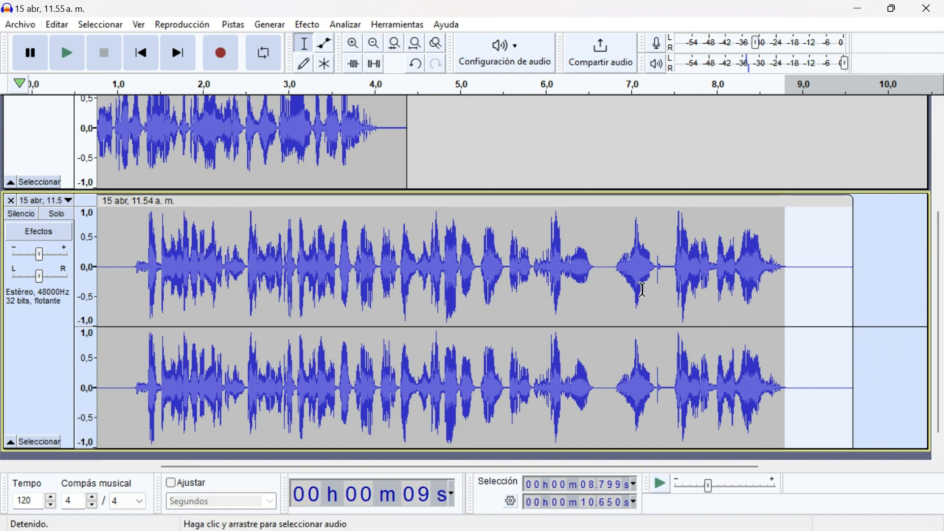
# - Solo the 11.54 a. m. track and play it from the beginning
pyautogui.click(130, 272)
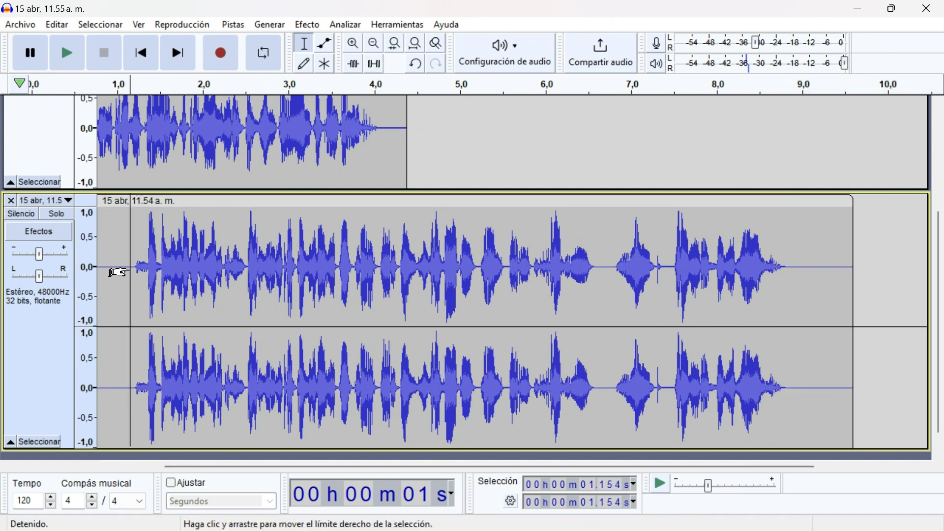
pyautogui.click(141, 54)
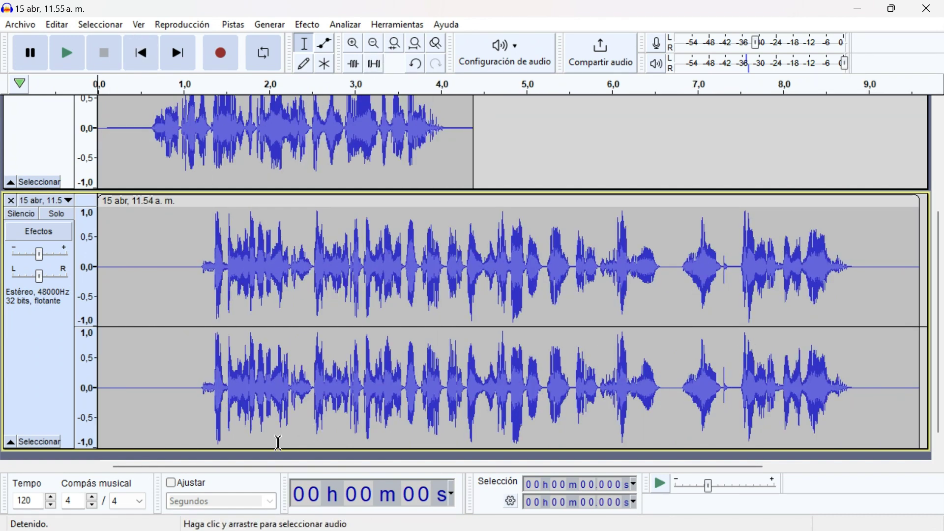
pyautogui.press('space')
pyautogui.scroll(-1, 140, 368)
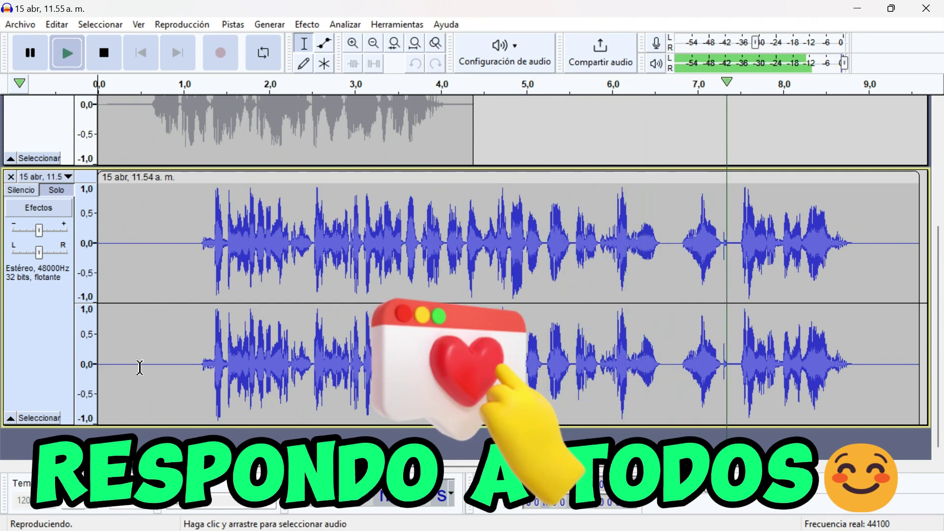
# - Amplify the entire 11.54 a. m. track by -1 dB
pyautogui.doubleClick(257, 295)
pyautogui.click(315, 23)
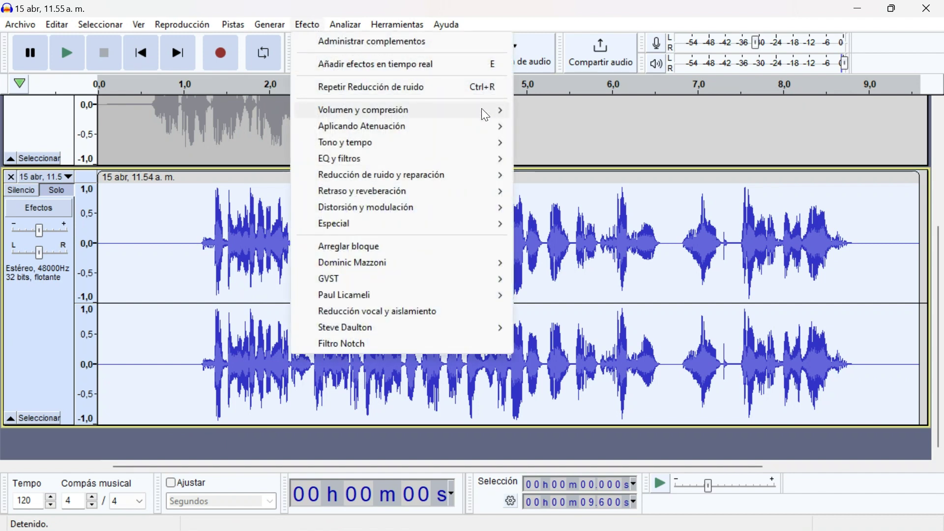
pyautogui.moveTo(482, 109)
pyautogui.click(526, 111)
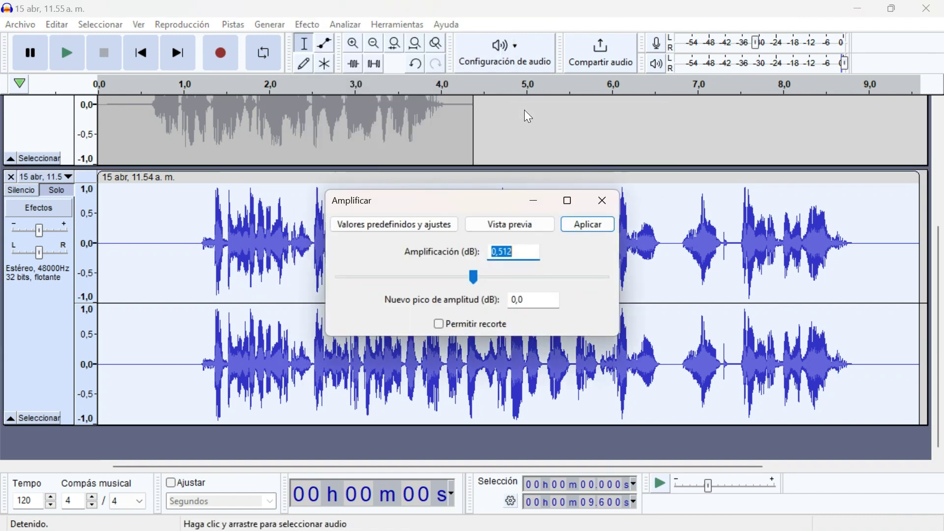
pyautogui.write('-1')
pyautogui.press('Return')
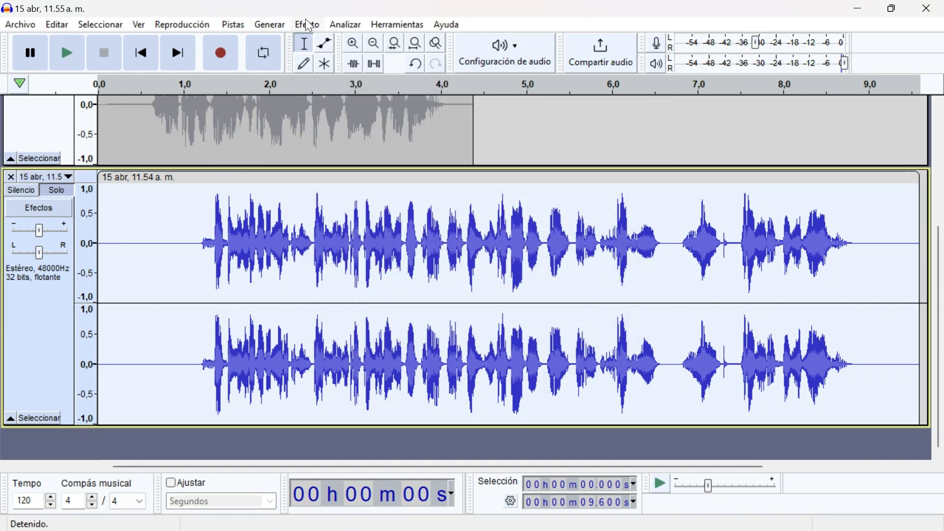
# - Apply the Graphic EQ with the existing bass-boost curve to the entire 11.54 a. m. track
pyautogui.click(307, 25)
pyautogui.moveTo(491, 117)
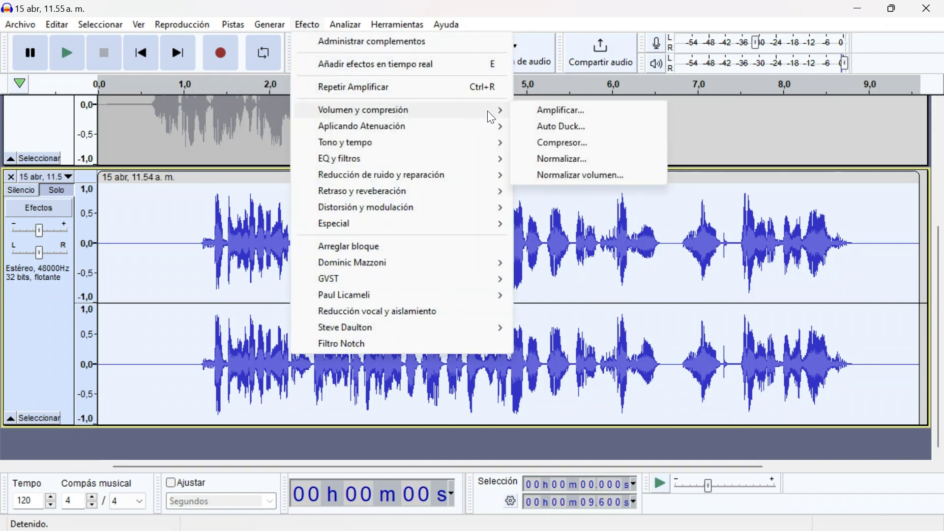
pyautogui.moveTo(492, 159)
pyautogui.click(551, 173)
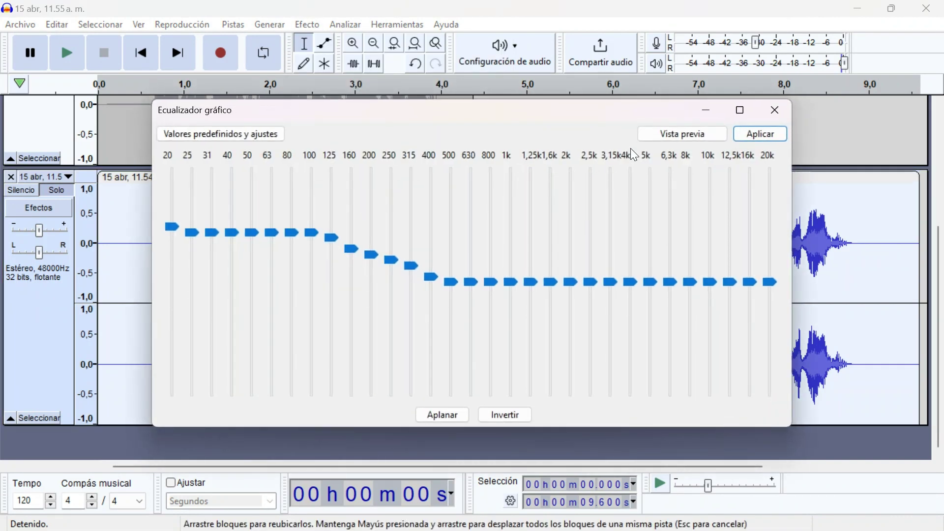
pyautogui.click(761, 134)
# - Compress the 11.54 a. m. track with threshold -30 dB, noise floor -55 dB, ratio 2:1, attack 2.01 s, decay 1.2 s and 0 dB make-up gain
pyautogui.click(307, 25)
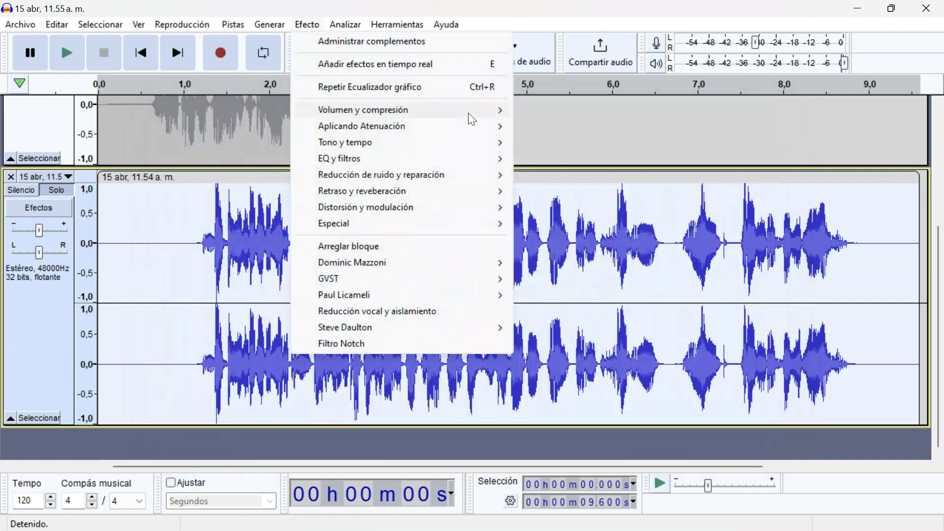
pyautogui.moveTo(475, 117)
pyautogui.click(573, 142)
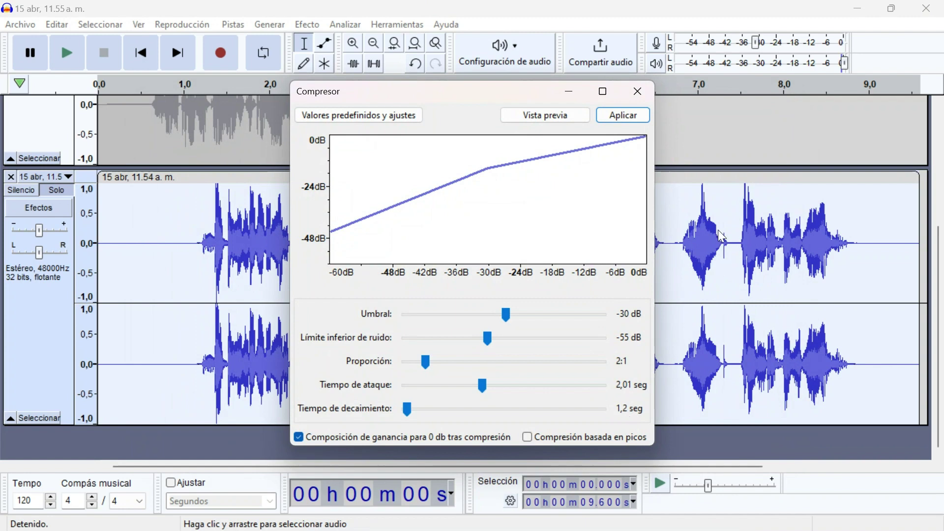
pyautogui.click(604, 117)
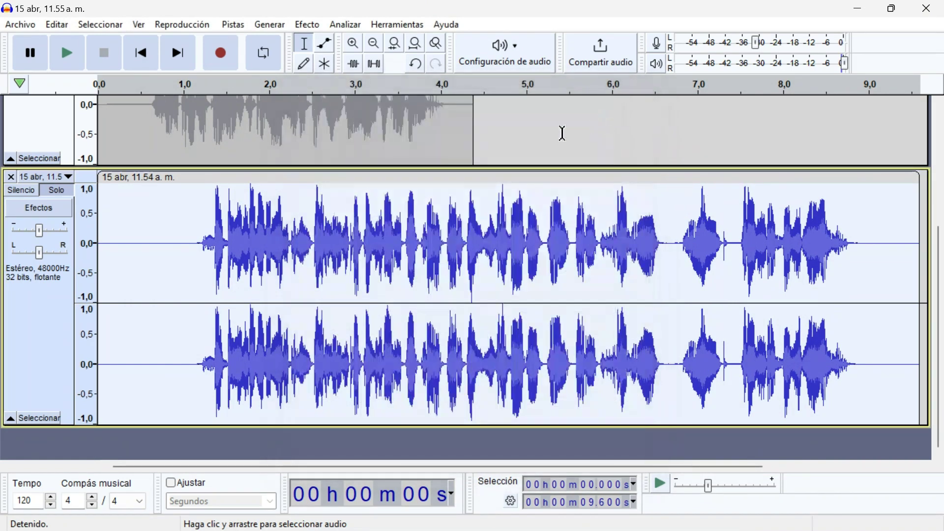
# - Lower the compressed 11.54 a. m. track's level with an amplification of -3 dB
pyautogui.click(305, 25)
pyautogui.moveTo(498, 113)
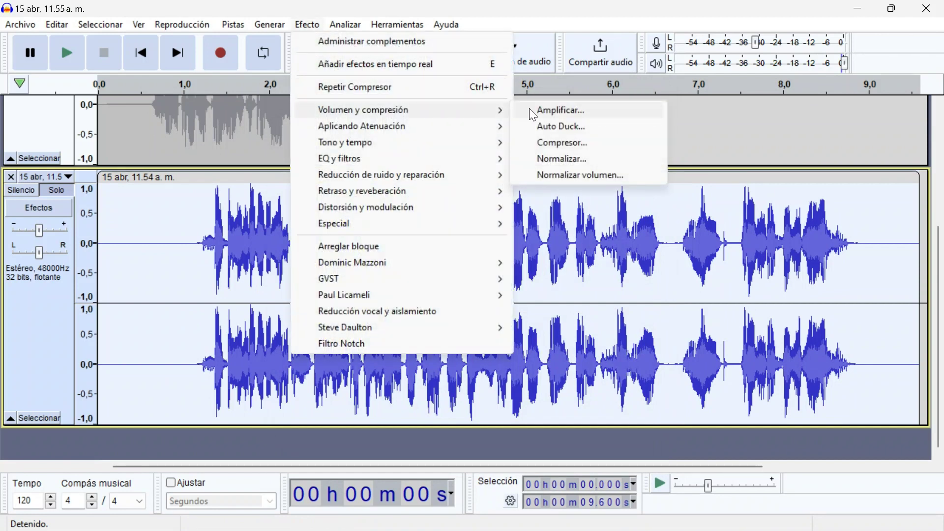
pyautogui.click(550, 114)
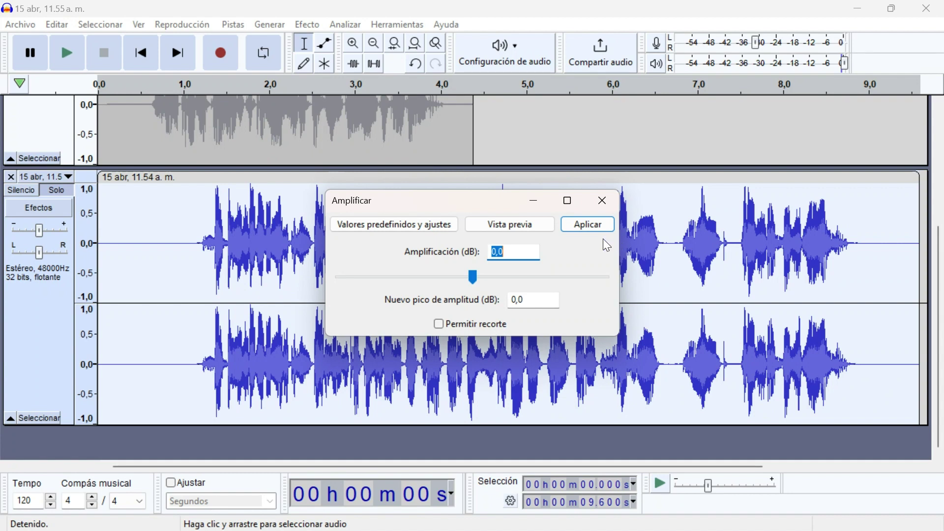
pyautogui.write('-3')
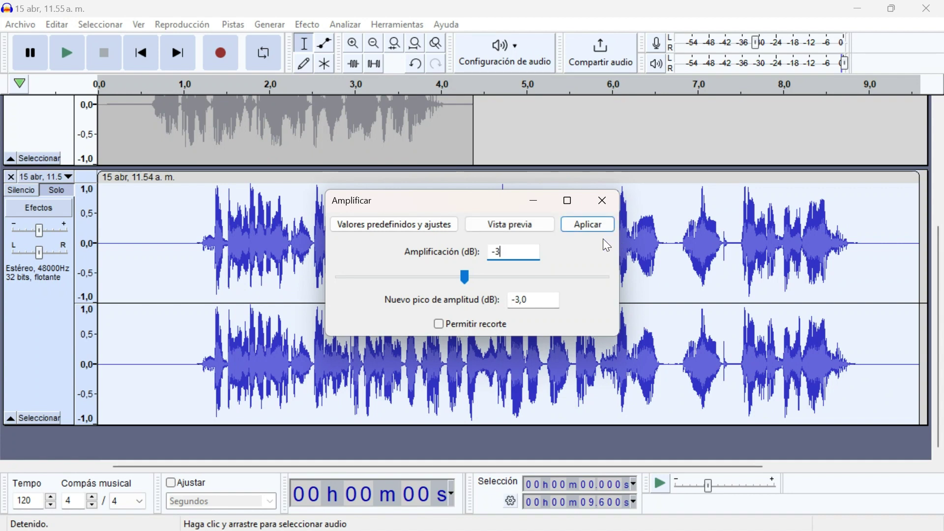
pyautogui.press('Return')
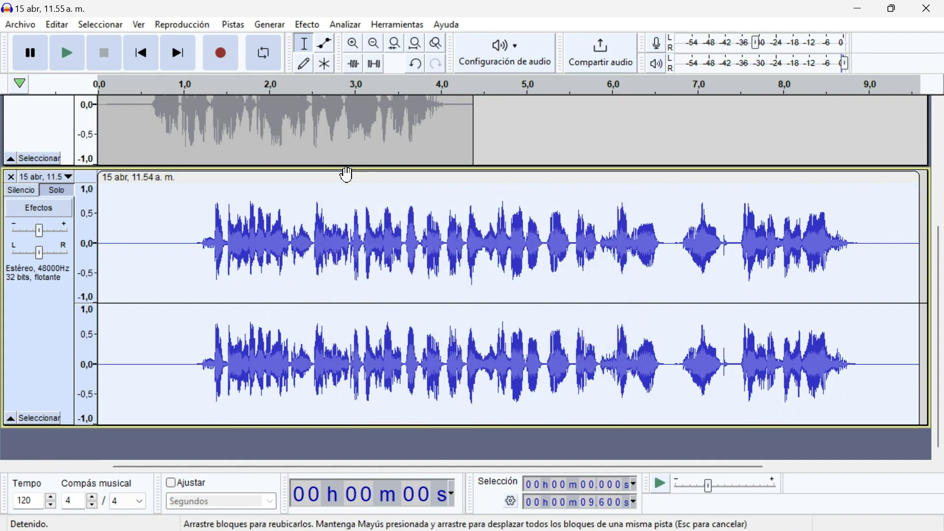
# - Play the processed 11.54 a. m. track from about 1.137 s, and turn off its solo
pyautogui.click(194, 255)
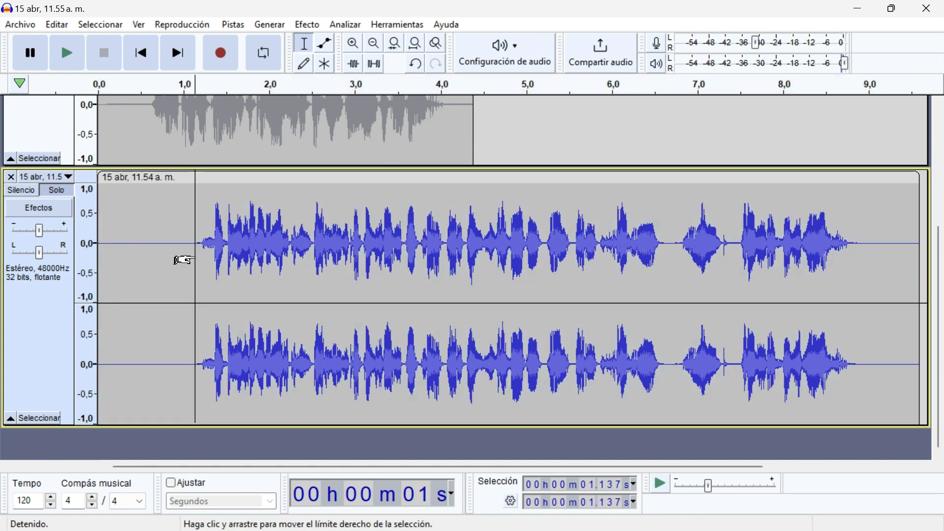
pyautogui.press('space')
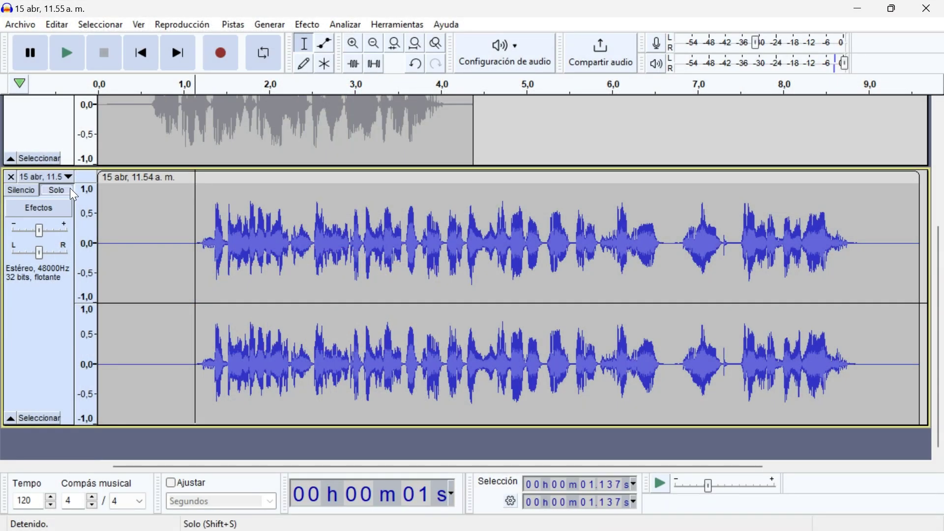
pyautogui.click(66, 192)
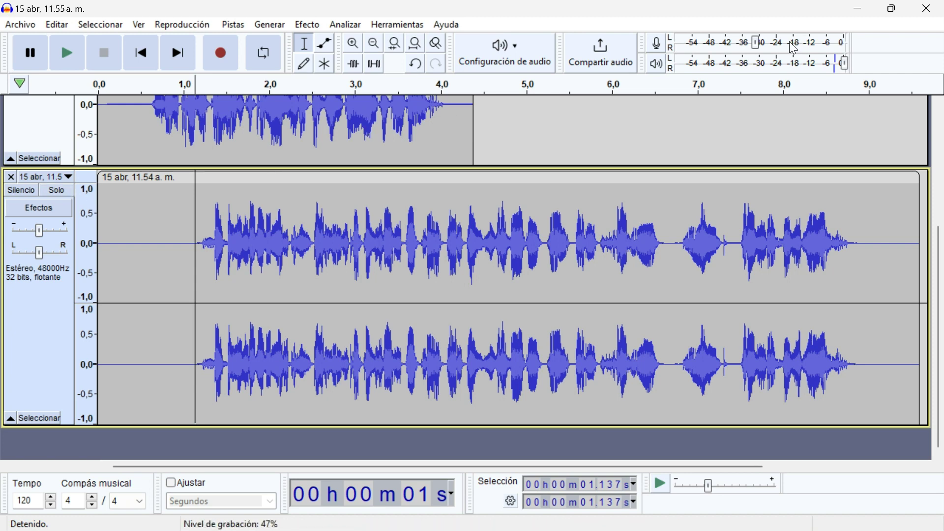
# - Import the 15 abr, 11.57 a. m. recording from the desktop as a new track, and solo it
pyautogui.click(860, 11)
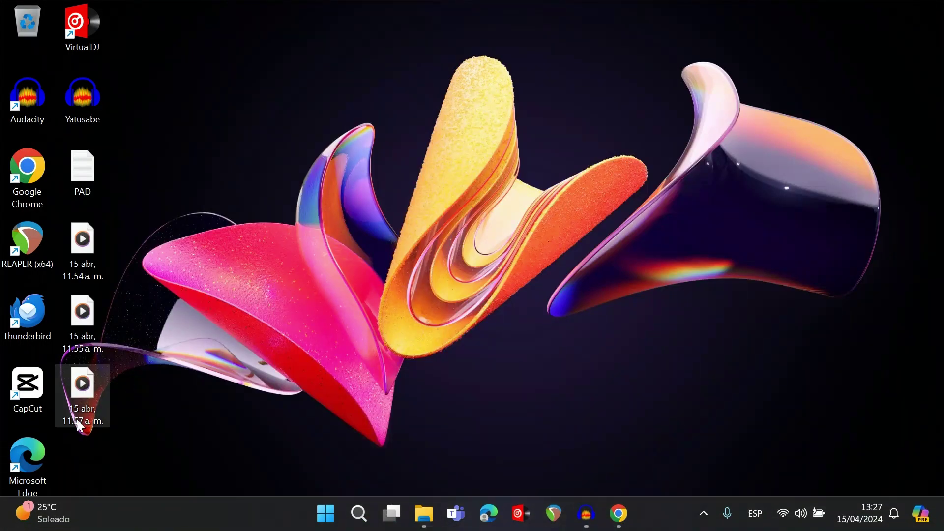
pyautogui.moveTo(73, 411); pyautogui.dragTo(510, 374)
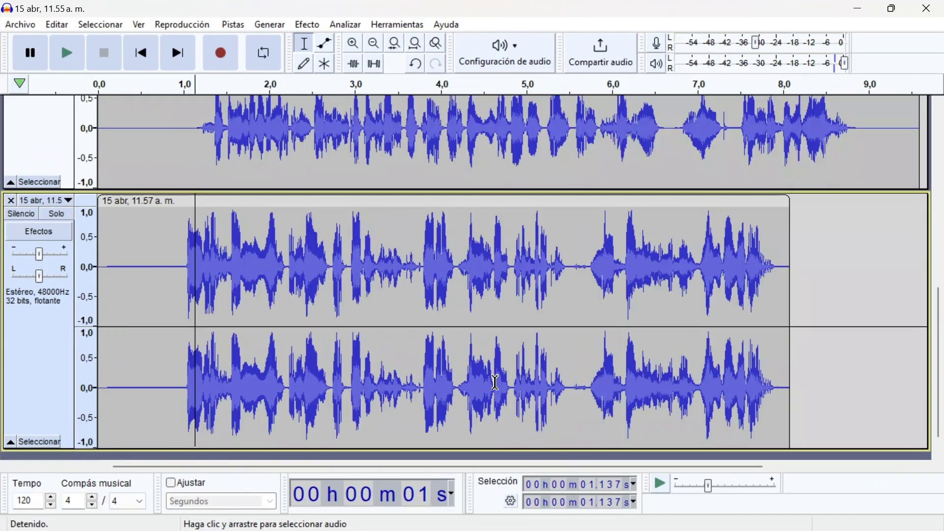
pyautogui.click(56, 214)
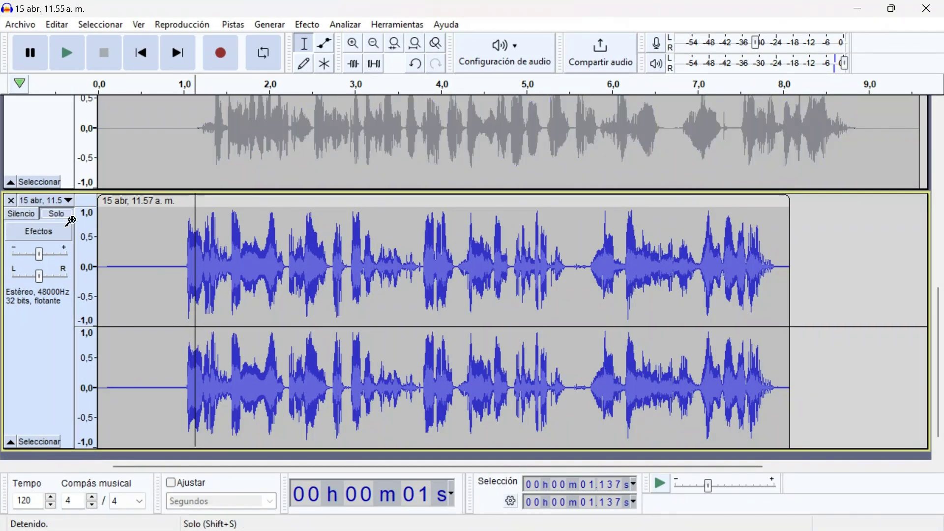
# - Capture a noise profile from the 11.57 a. m. track's opening silence, from 0 to about 1.025 s
pyautogui.click(185, 274)
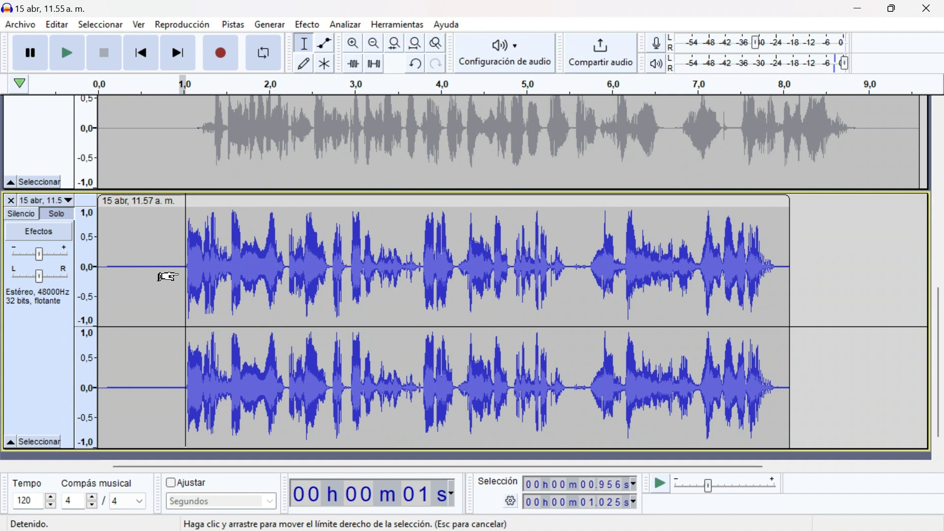
pyautogui.moveTo(164, 274); pyautogui.dragTo(81, 291)
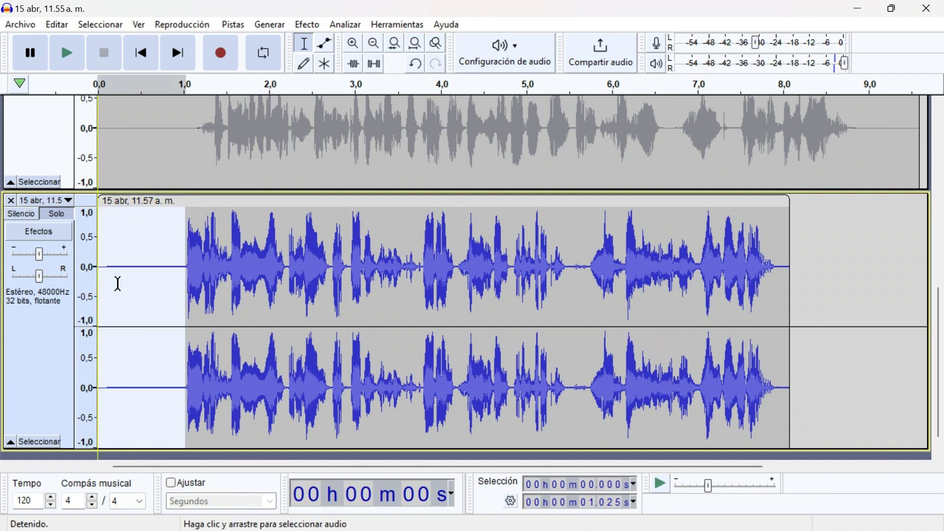
pyautogui.click(307, 25)
pyautogui.moveTo(452, 175)
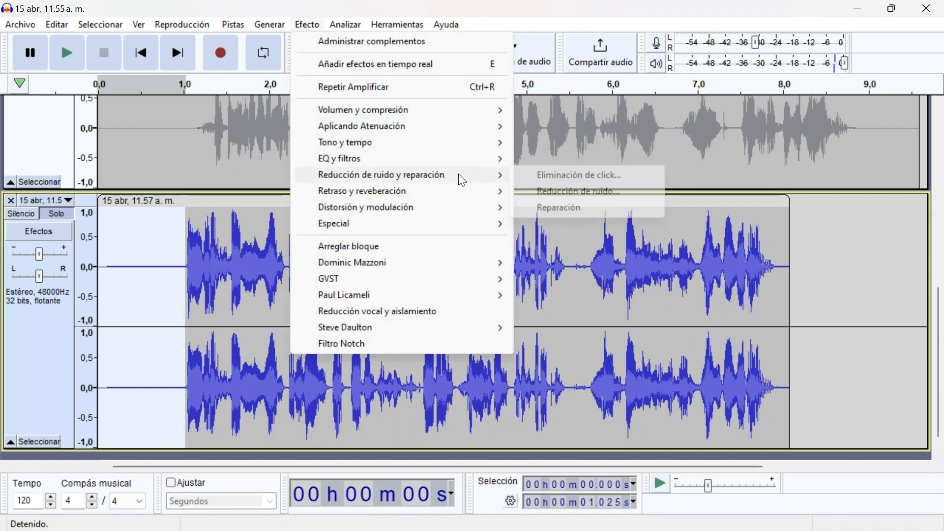
pyautogui.click(577, 190)
pyautogui.click(455, 202)
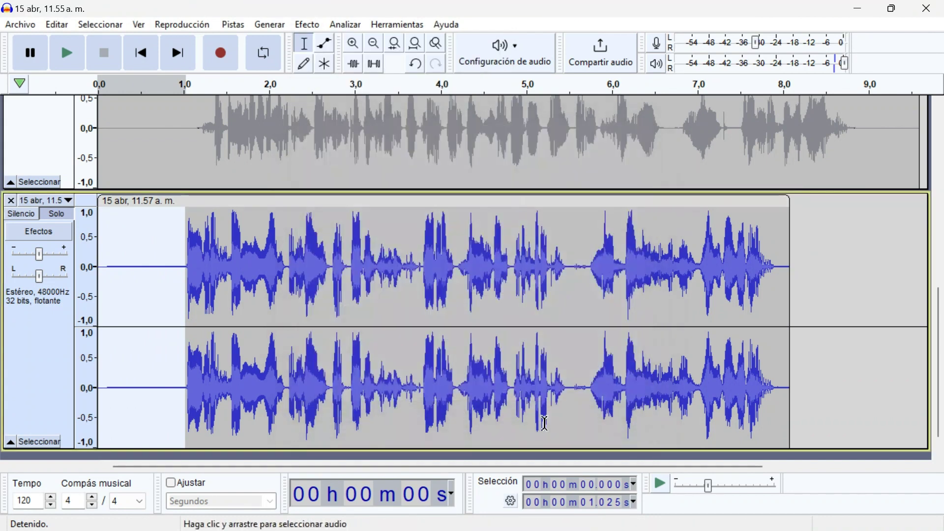
# - Apply Noise Reduction to the entire 11.57 a. m. track with 18 dB reduction, sensitivity 6.00 and 6 frequency smoothing bands
pyautogui.doubleClick(399, 364)
pyautogui.click(305, 26)
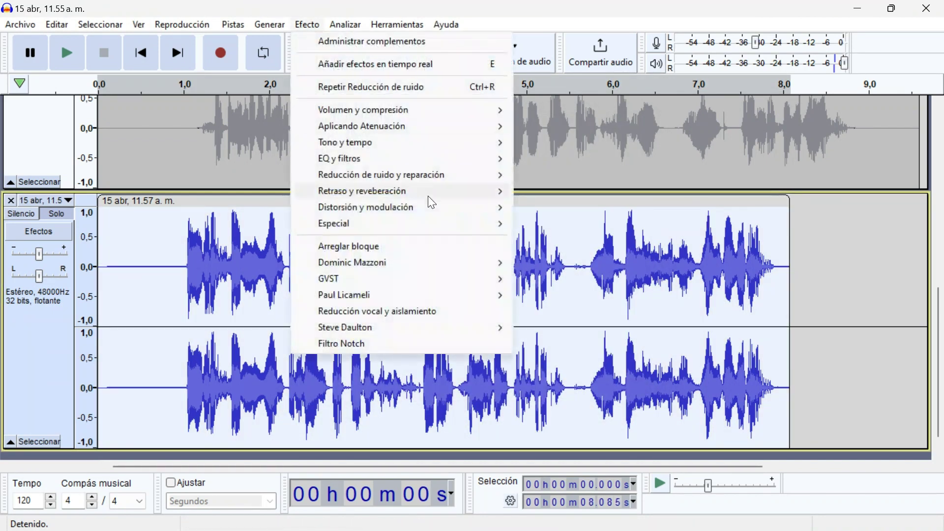
pyautogui.moveTo(460, 175)
pyautogui.click(562, 193)
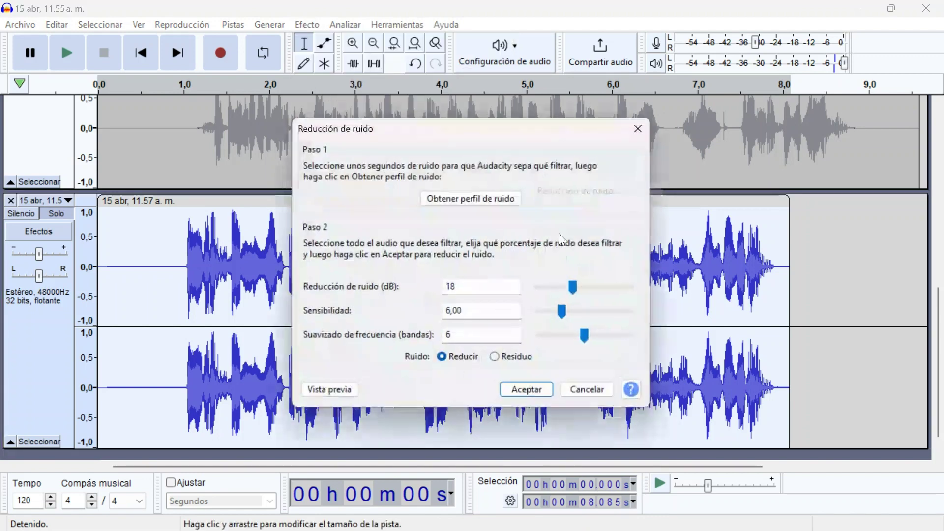
pyautogui.click(527, 390)
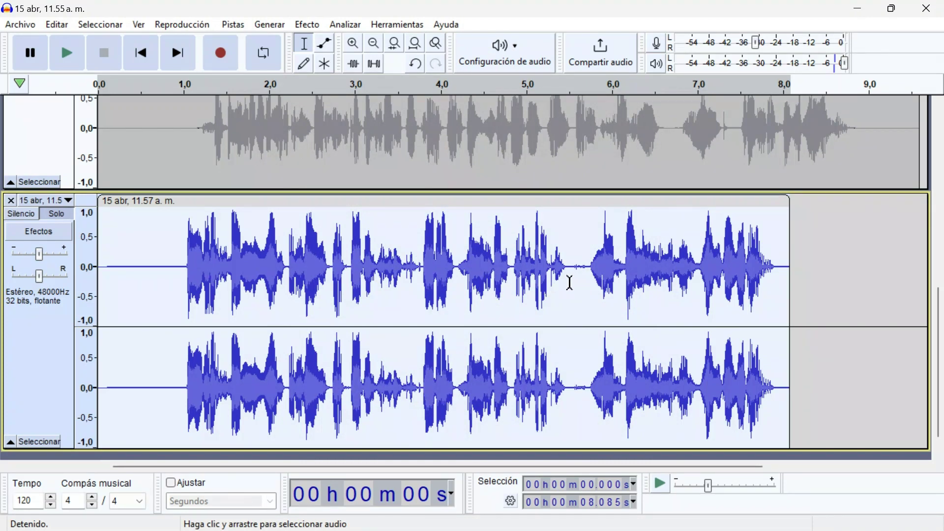
# - Silence the residual noise between phrases of the 11.57 a. m. track, from 5.510 s to 5.734 s
pyautogui.moveTo(570, 283); pyautogui.dragTo(589, 276)
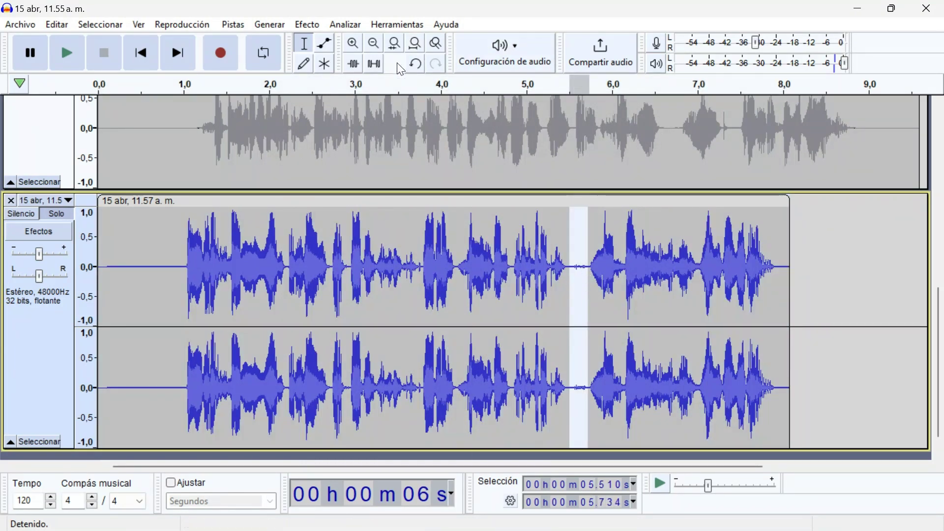
pyautogui.click(374, 63)
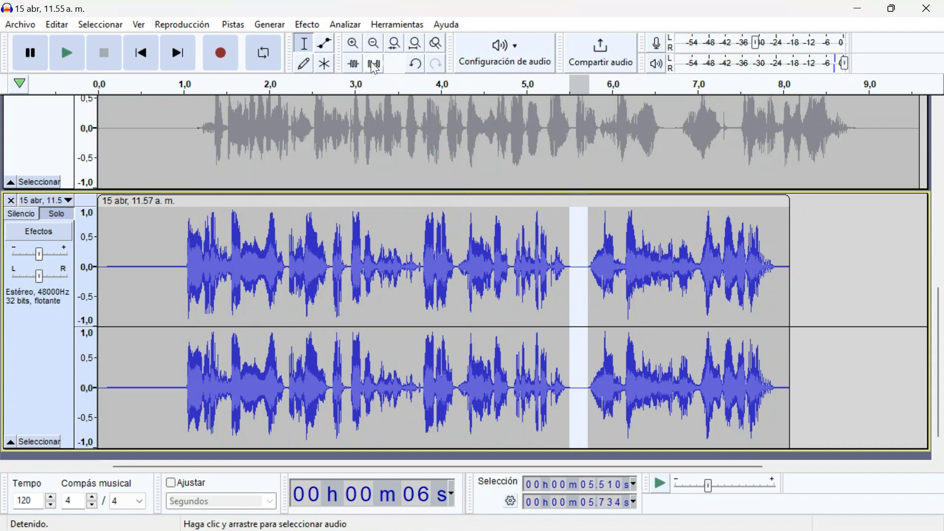
pyautogui.doubleClick(193, 296)
# - Capture a new noise profile from the 11.57 a. m. track's opening silence, from 0 to 1.007 s
pyautogui.moveTo(183, 277); pyautogui.dragTo(97, 266)
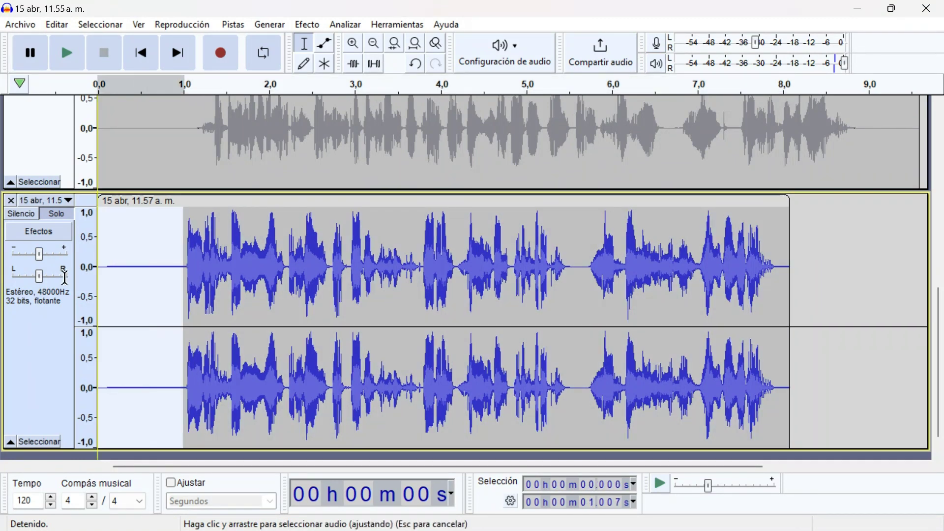
pyautogui.click(307, 24)
pyautogui.moveTo(471, 173)
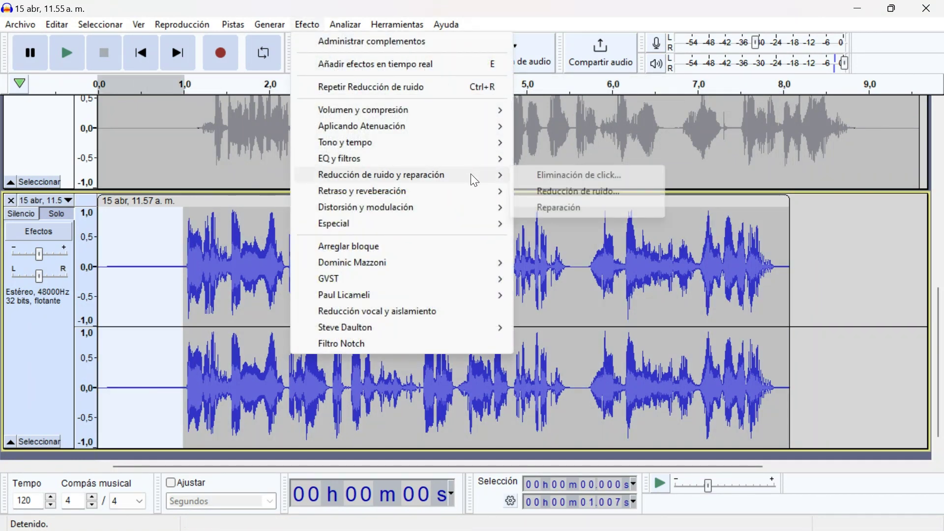
pyautogui.click(610, 191)
pyautogui.click(494, 199)
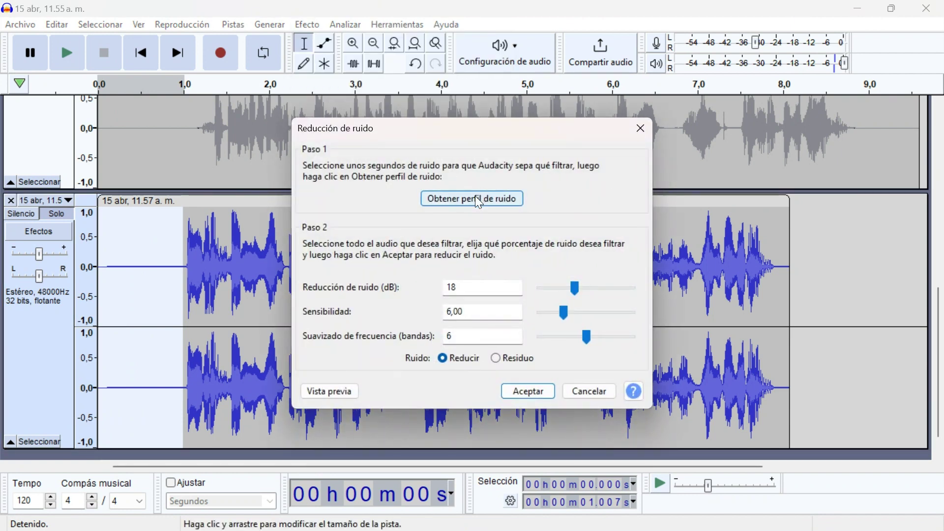
# - Apply a second Noise Reduction pass to the entire 11.57 a. m. track with 18 dB reduction, sensitivity 6.00 and 6 smoothing bands
pyautogui.doubleClick(458, 236)
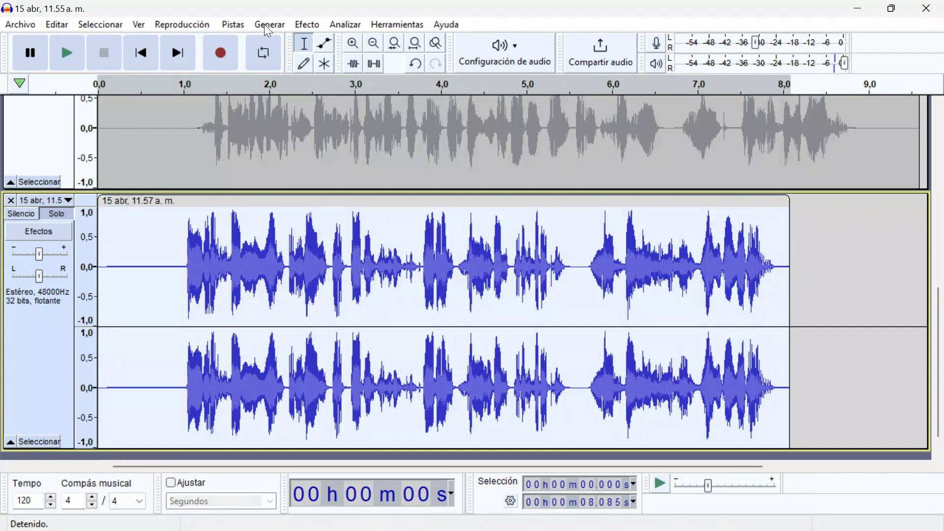
pyautogui.click(316, 29)
pyautogui.moveTo(468, 180)
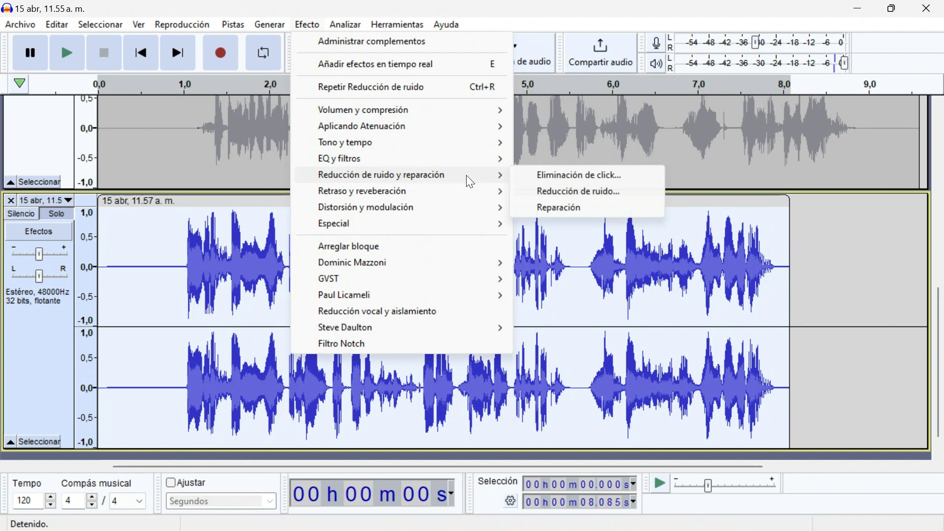
pyautogui.click(580, 197)
pyautogui.click(528, 389)
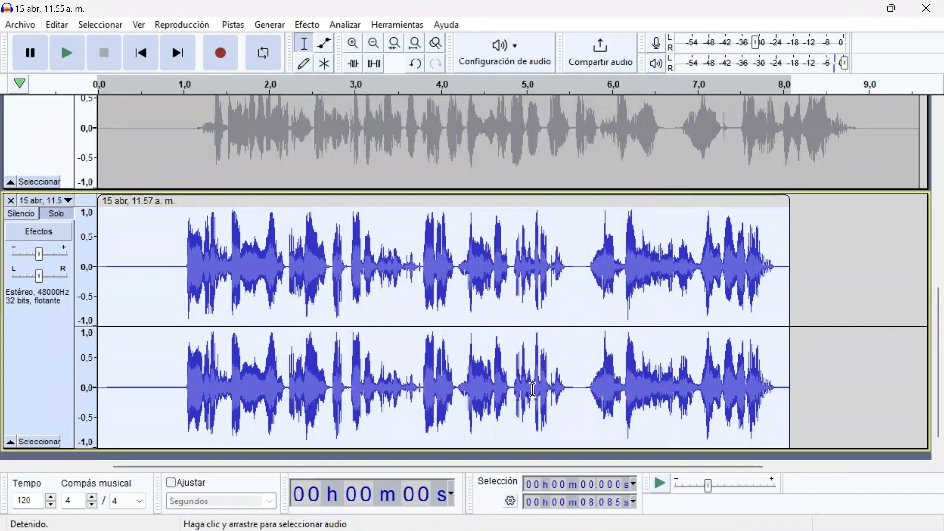
# - Amplify the entire 11.57 a. m. track by -1 dB
pyautogui.click(307, 24)
pyautogui.moveTo(442, 110)
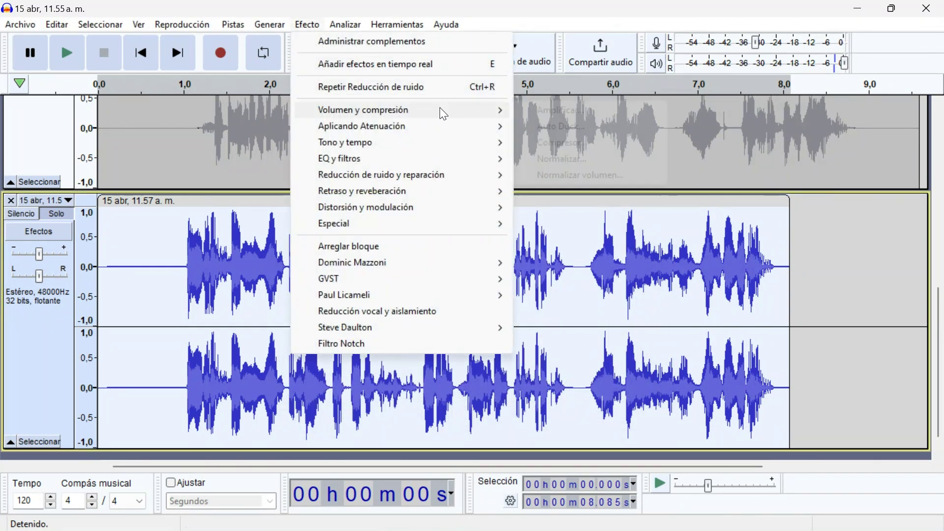
pyautogui.click(559, 112)
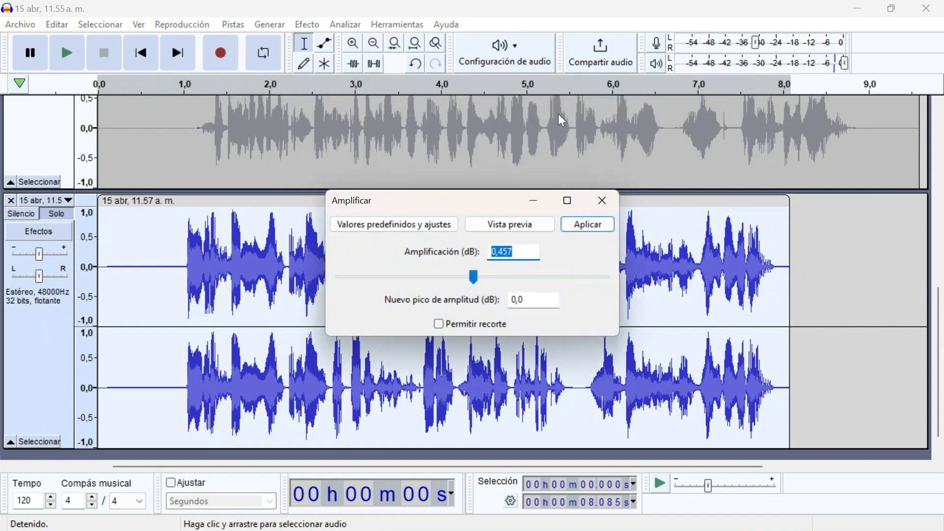
pyautogui.write('-1')
pyautogui.press('Return')
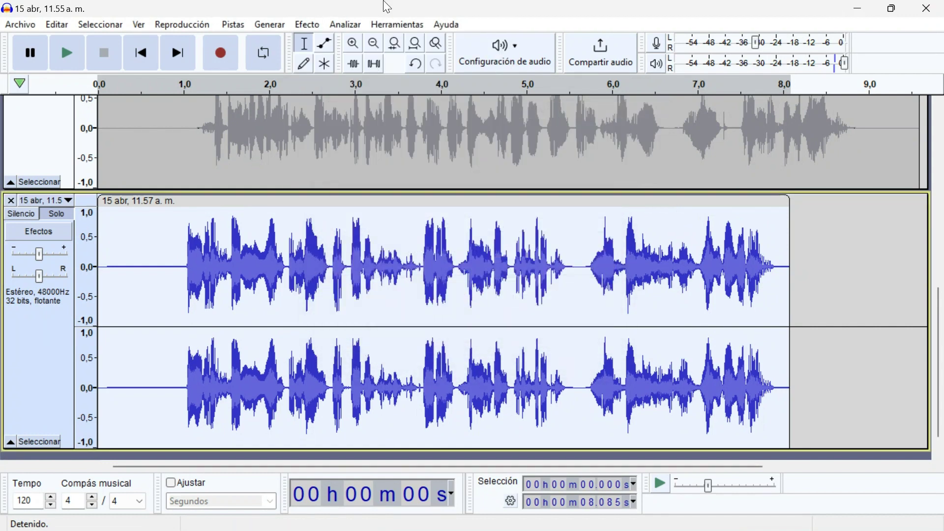
# - Apply the Graphic EQ to the 11.57 a. m. track with the bands below 500 Hz boosted and the higher bands flat
pyautogui.click(307, 24)
pyautogui.moveTo(475, 114)
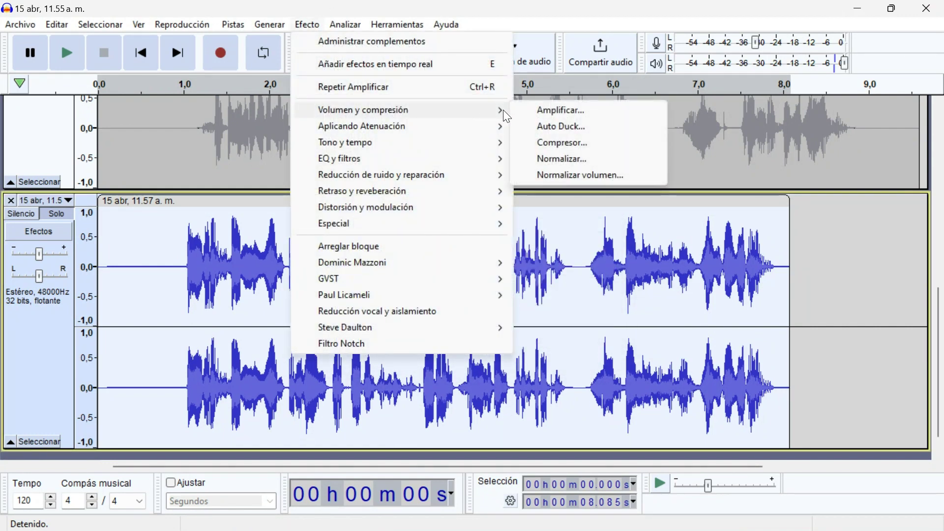
pyautogui.moveTo(482, 158)
pyautogui.click(557, 173)
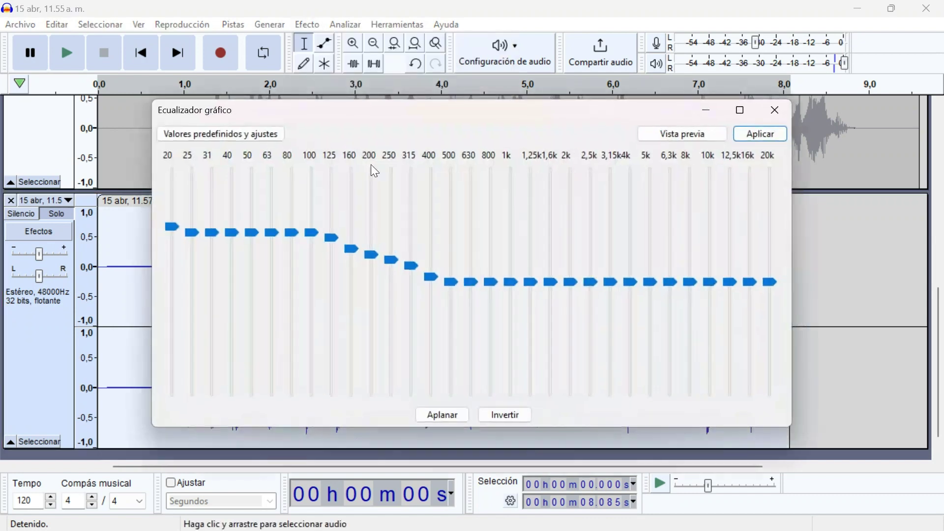
pyautogui.click(761, 134)
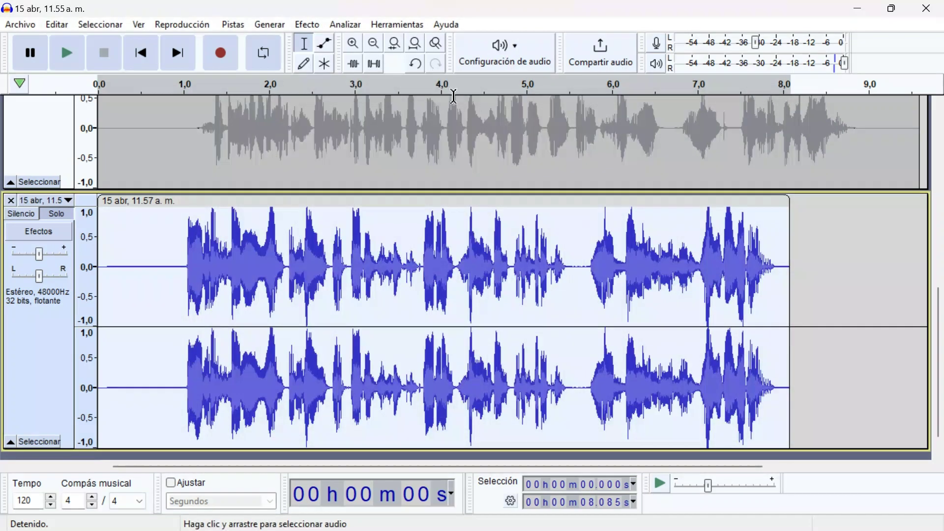
# - Compress the 11.57 a. m. track with threshold -30 dB, noise floor -55 dB, ratio 2:1, attack 2.01 s, decay 1.2 s and 0 dB make-up gain
pyautogui.click(304, 27)
pyautogui.moveTo(493, 135)
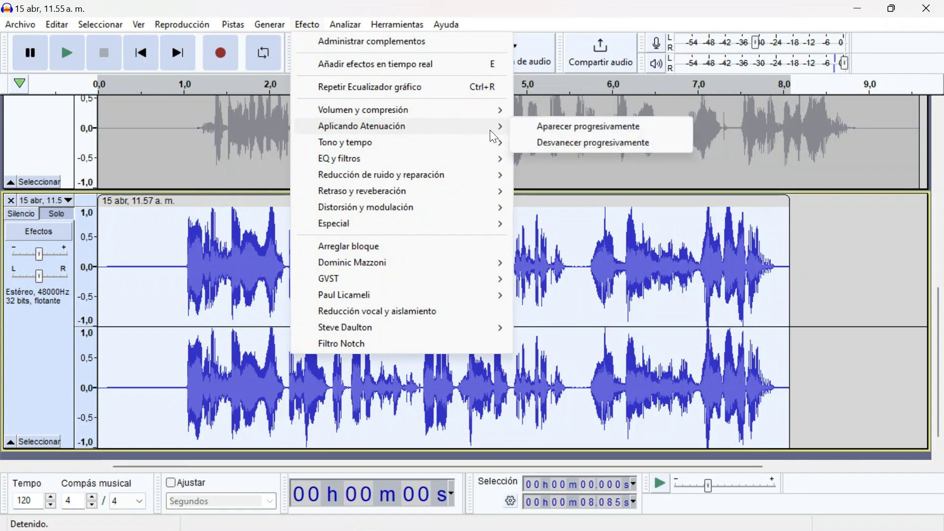
pyautogui.moveTo(494, 110)
pyautogui.click(562, 139)
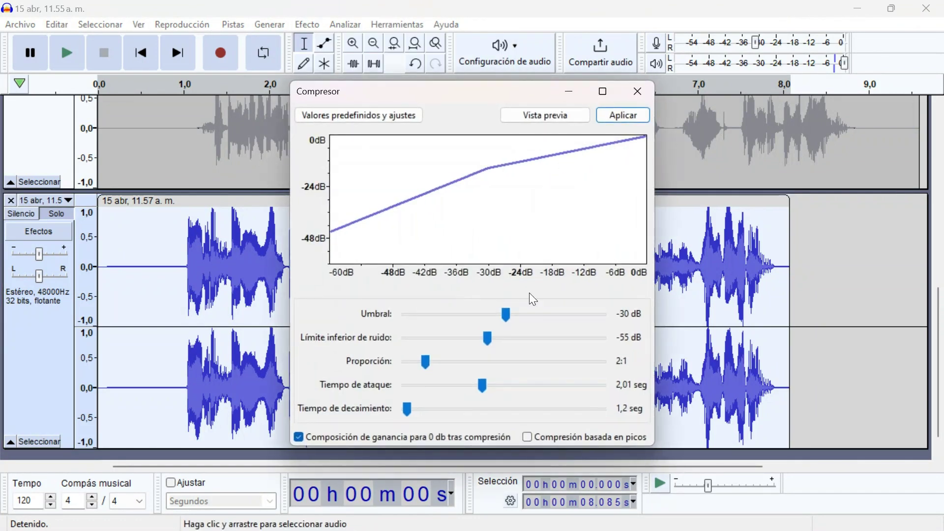
pyautogui.click(635, 118)
# - Lower the compressed 11.57 a. m. track's level with Amplify set to -5 dB
pyautogui.click(307, 24)
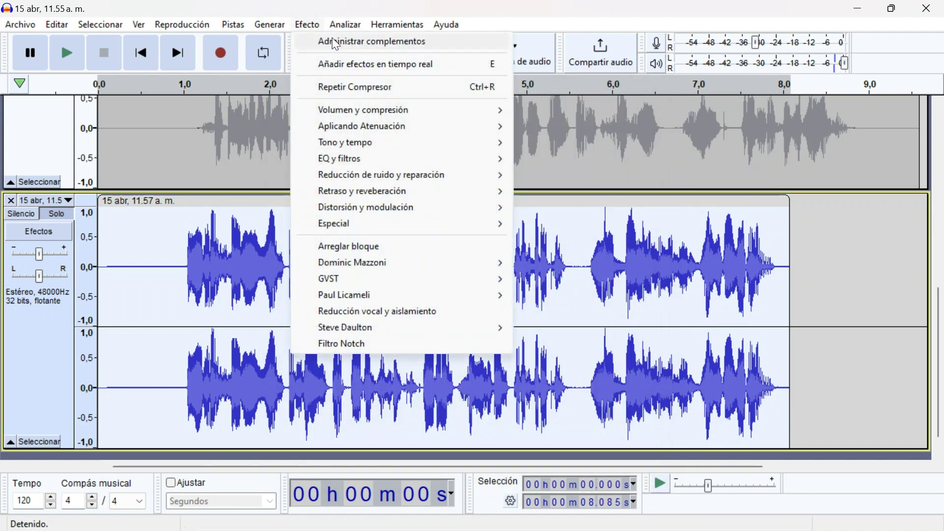
pyautogui.moveTo(490, 111)
pyautogui.click(572, 115)
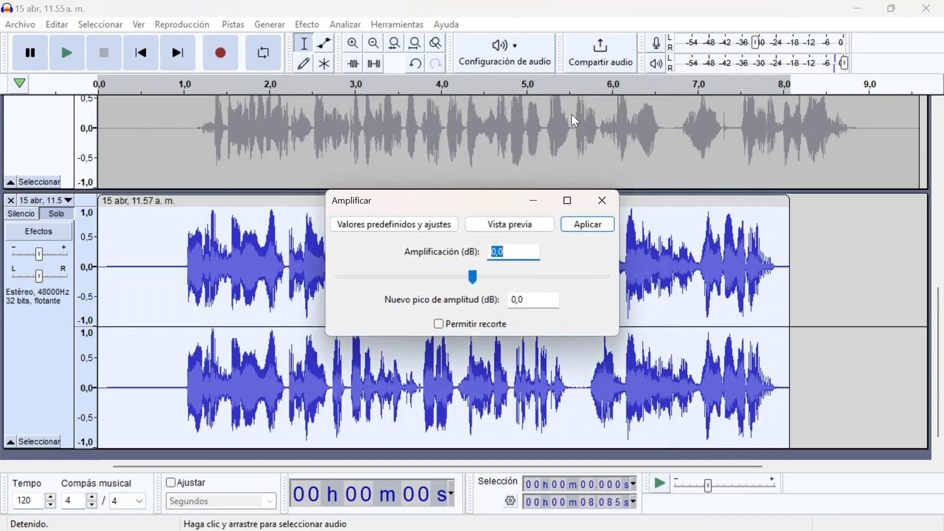
pyautogui.write('-5')
pyautogui.press('Return')
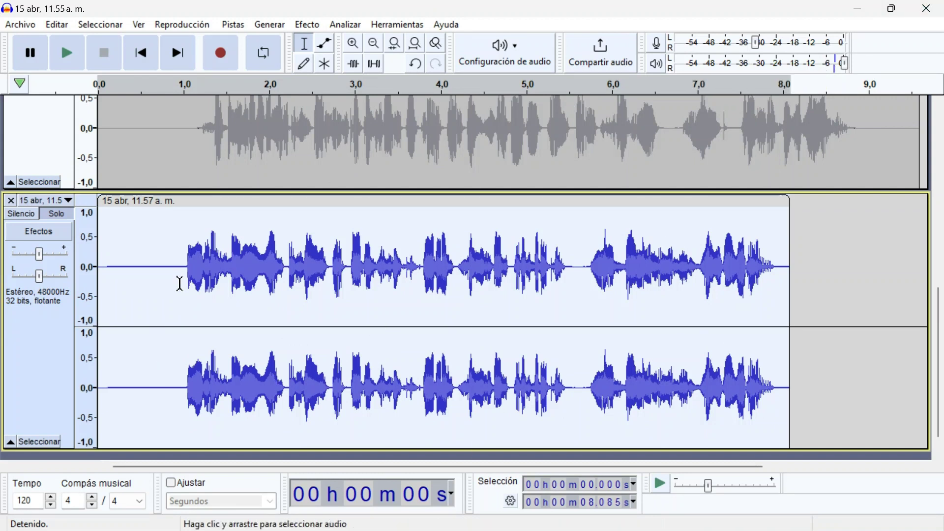
# - Silence the 11.57 a. m. track's opening from 0 to 1.025 s and its tail from 7.930 s to the end
pyautogui.moveTo(186, 279); pyautogui.dragTo(100, 280)
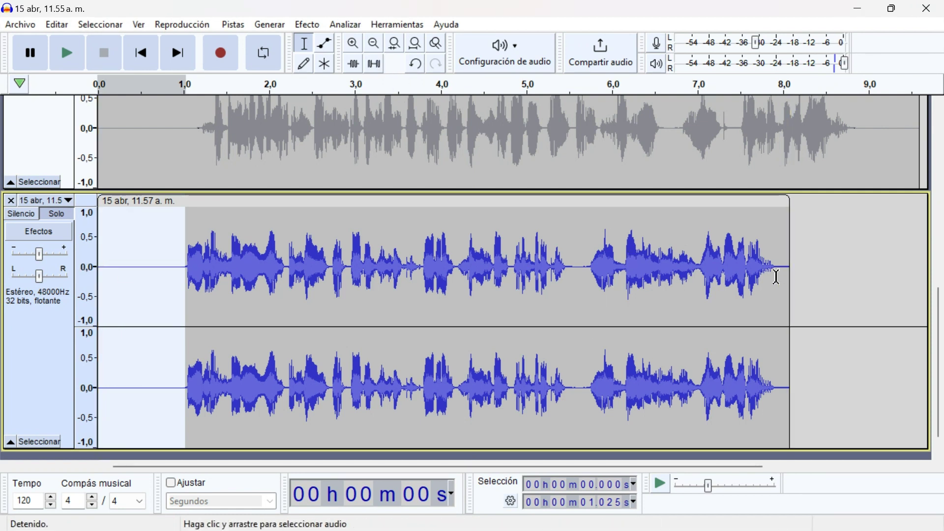
pyautogui.moveTo(777, 274); pyautogui.dragTo(911, 270)
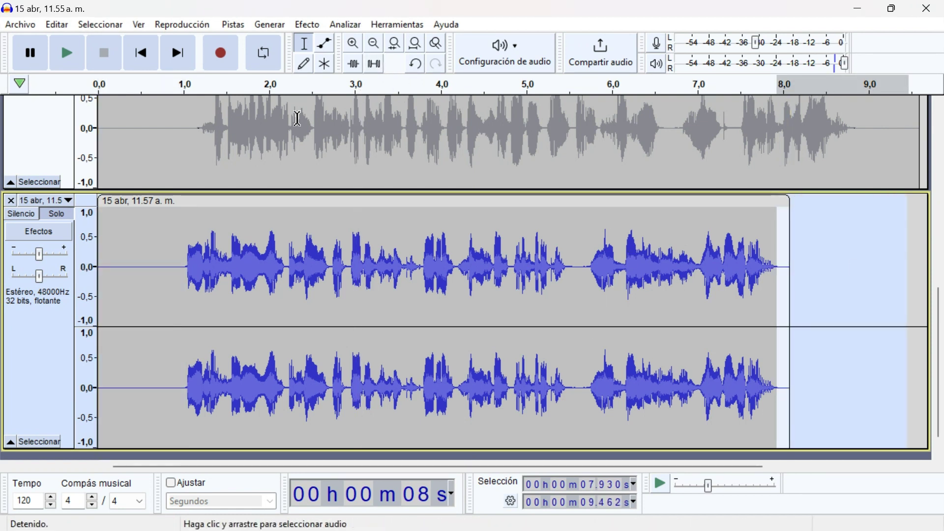
# - Play the processed 11.57 a. m. track from about 0.999 s
pyautogui.click(148, 52)
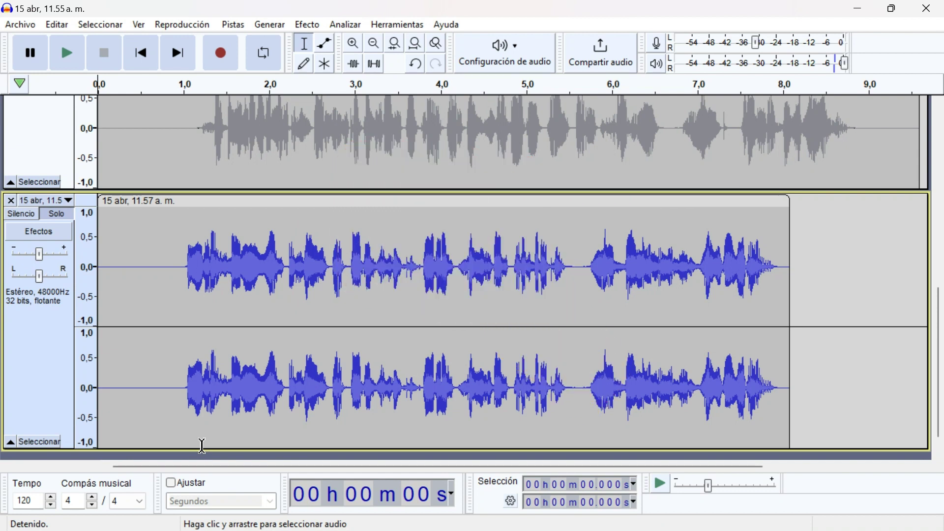
pyautogui.click(184, 347)
pyautogui.press('space')
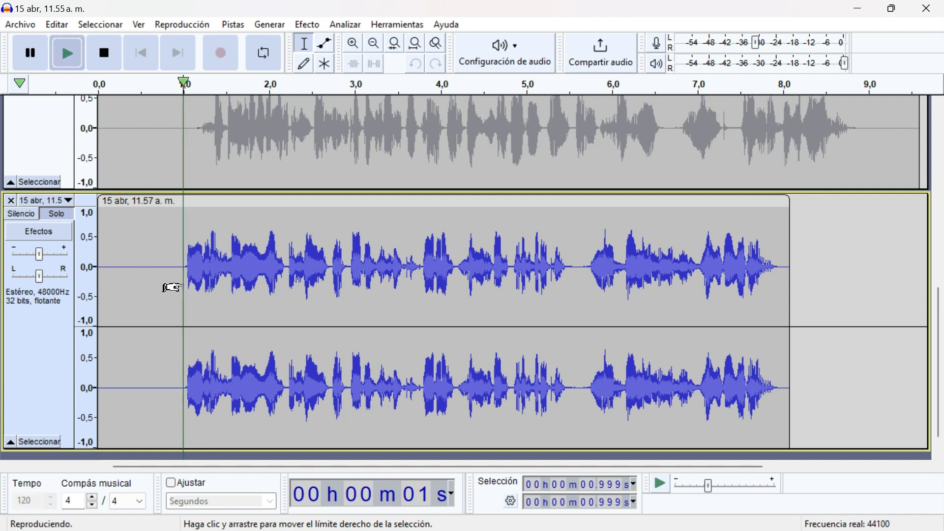